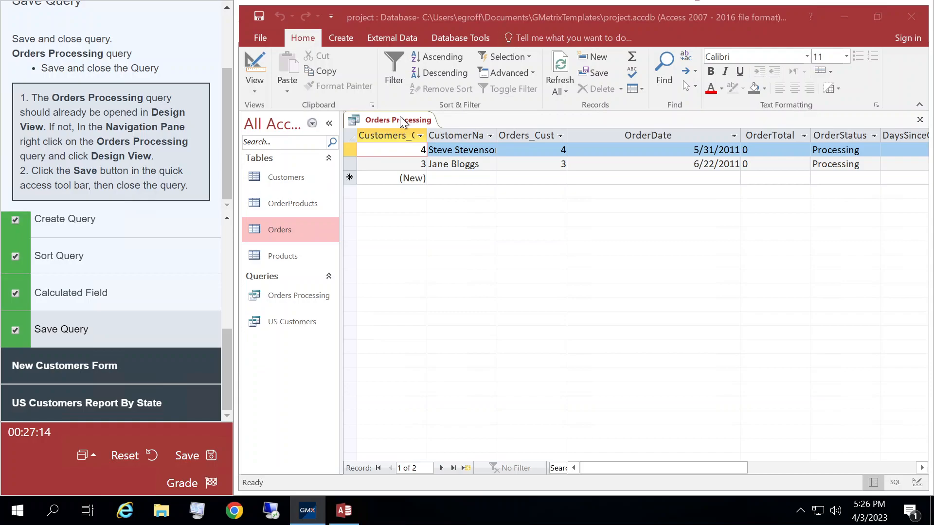
Step: Close the Orders Processing query and show the detailed instructions for the Create Form task under New Customers Form
left_click(427, 141)
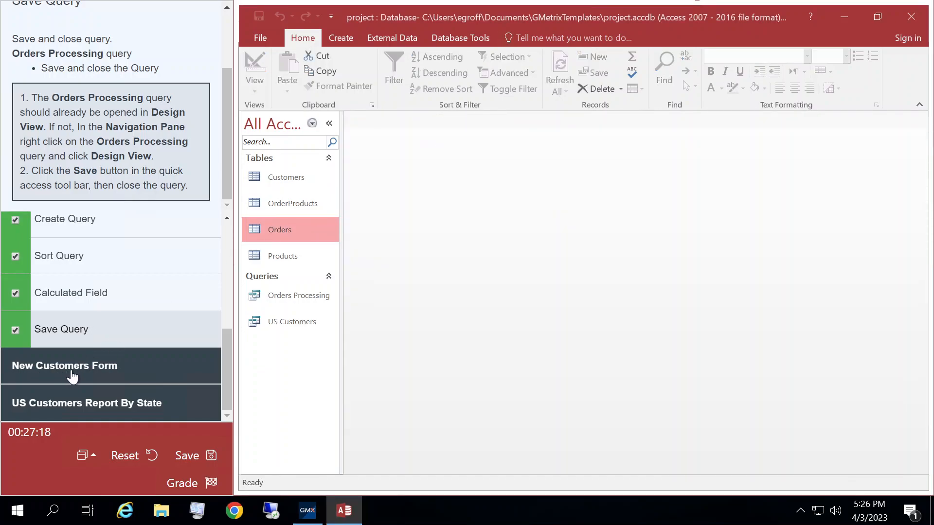
left_click(110, 371)
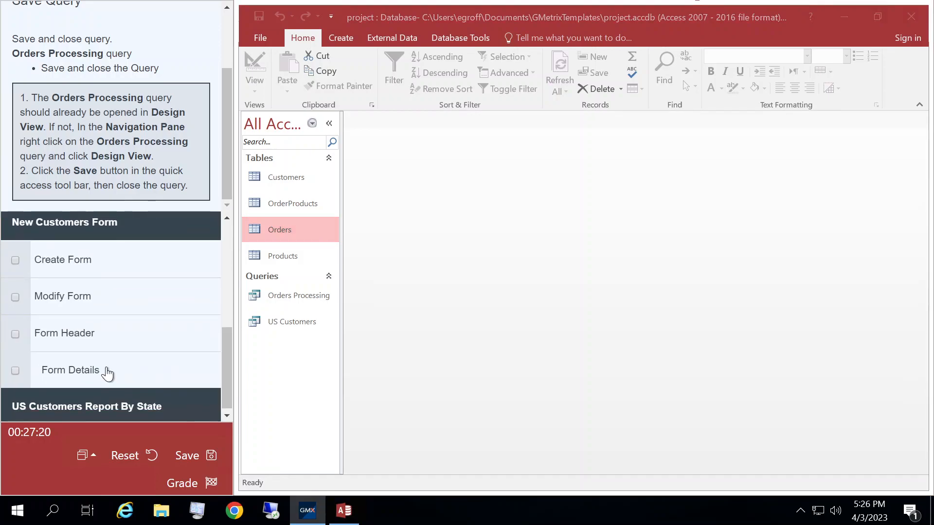
left_click(74, 277)
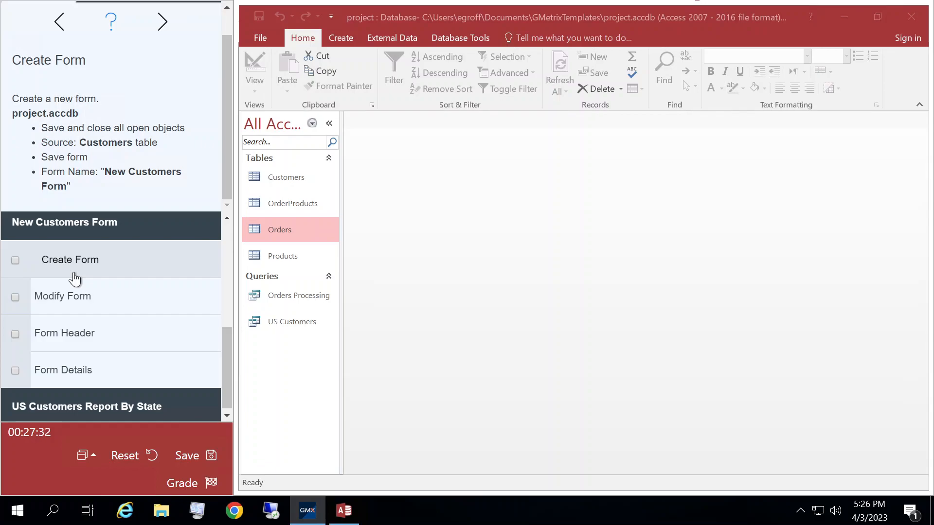
left_click(111, 25)
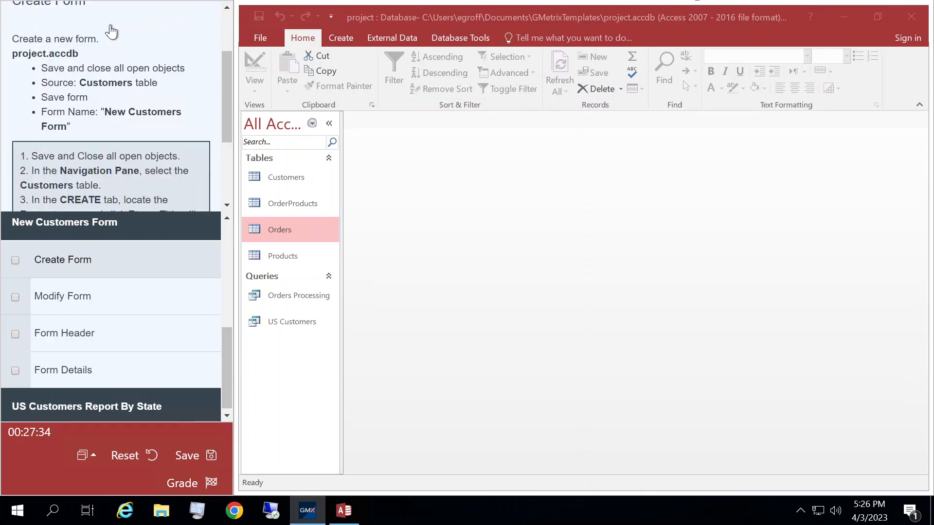
left_click_drag(226, 63, 229, 100)
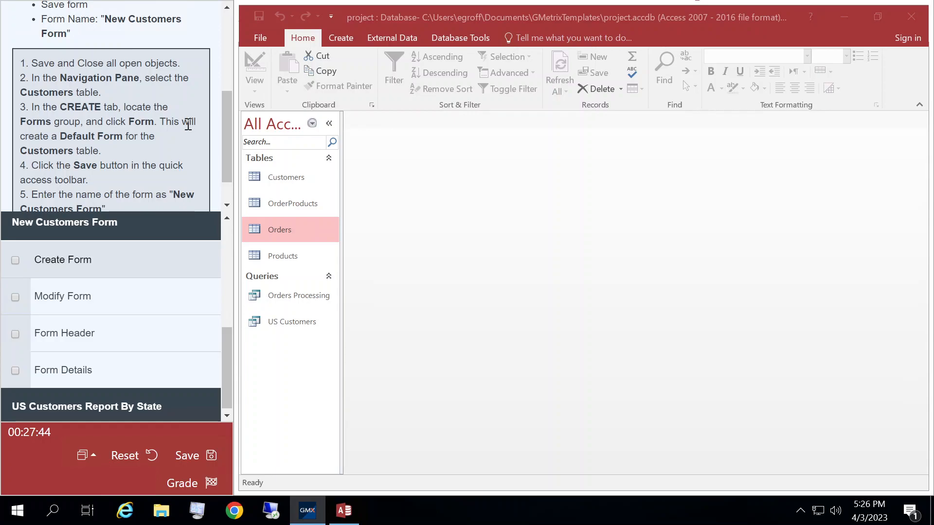
Step: Create a default form based on the Customers table
left_click(284, 179)
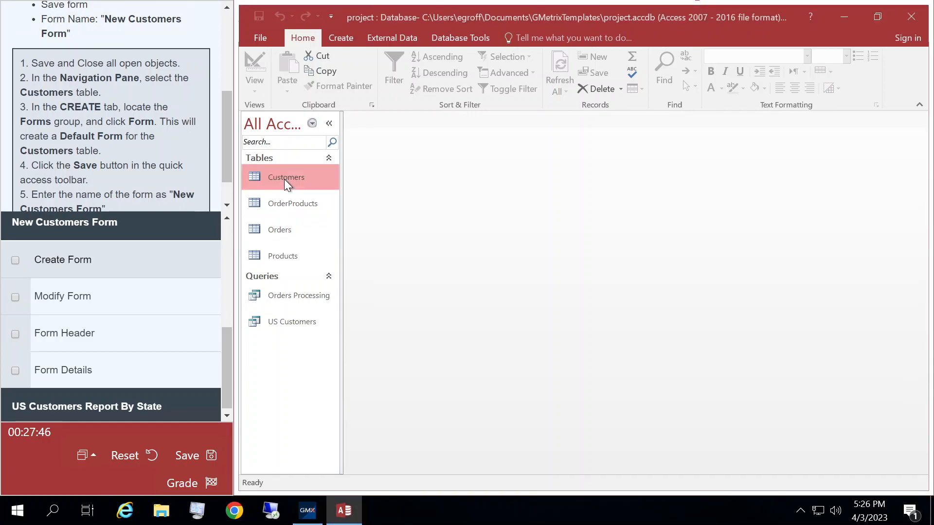
left_click(341, 39)
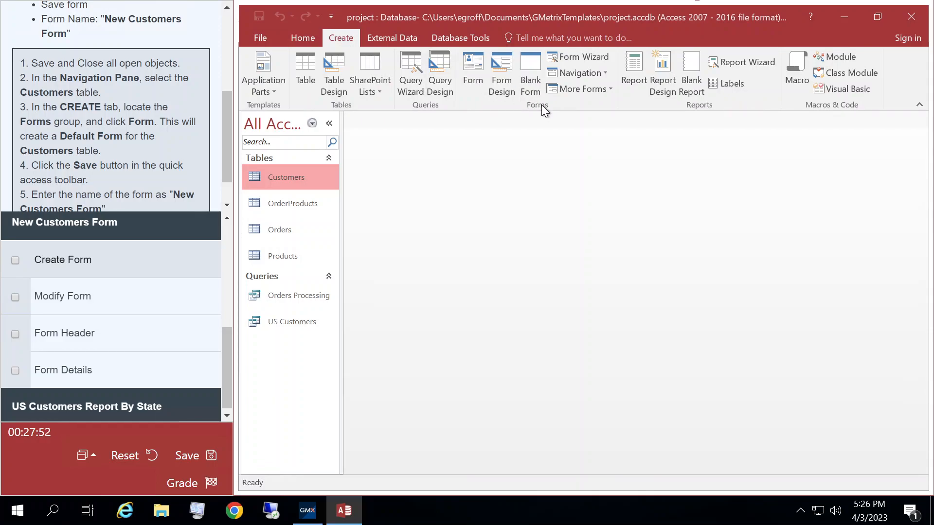
left_click(474, 79)
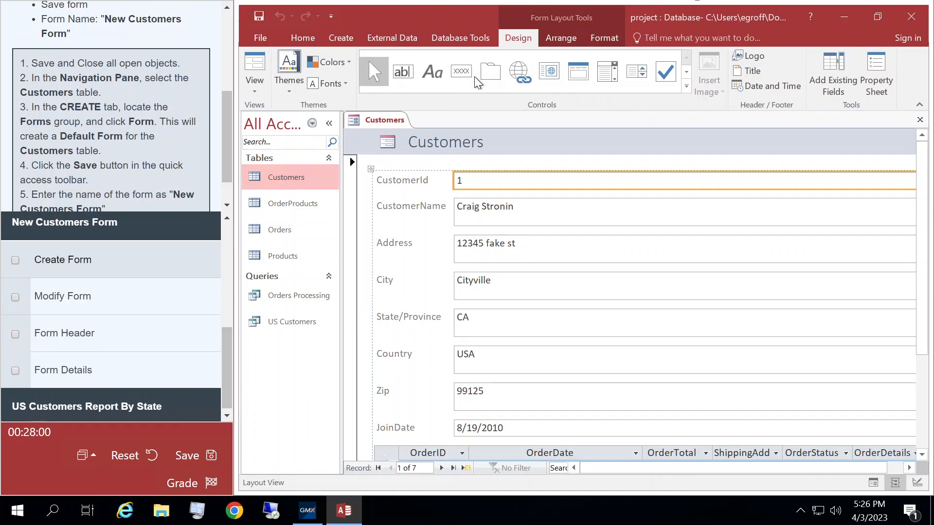
Step: Save the new form under the name "New Customers Form"
left_click(259, 17)
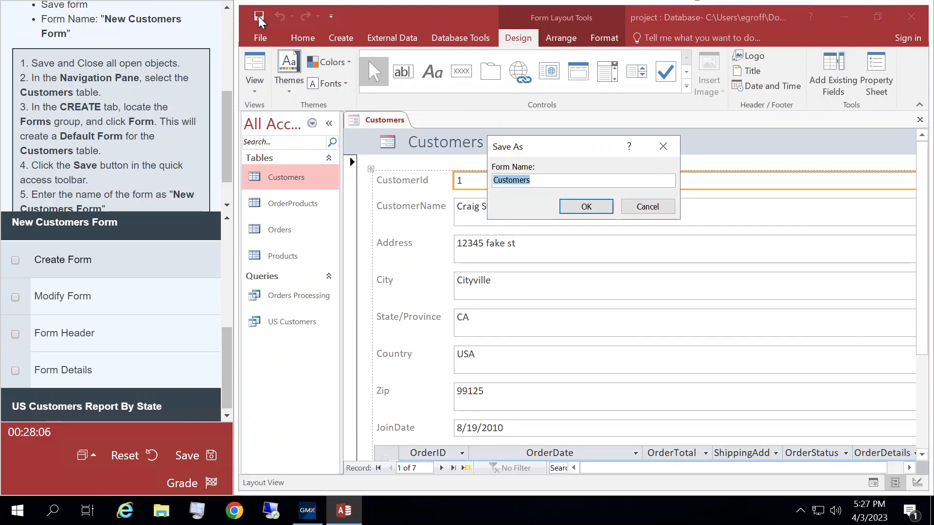
type("New Customers")
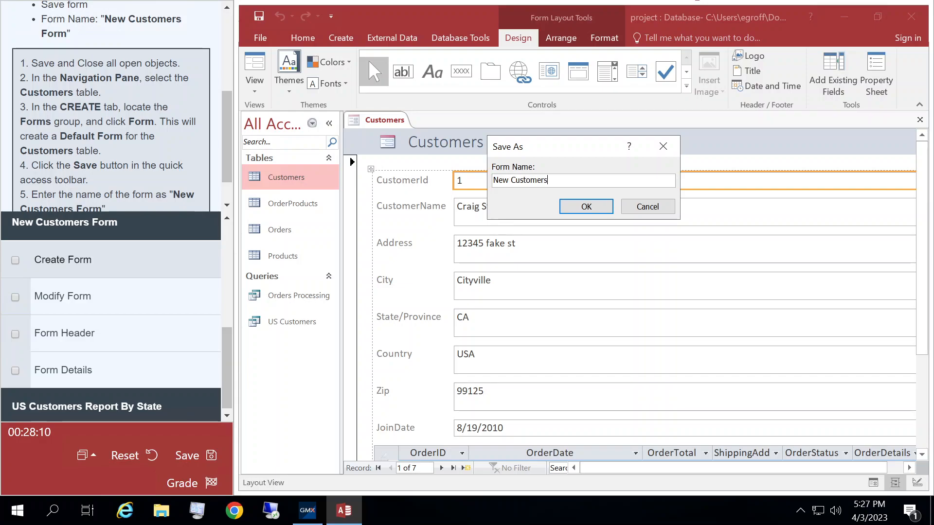
type(" Form")
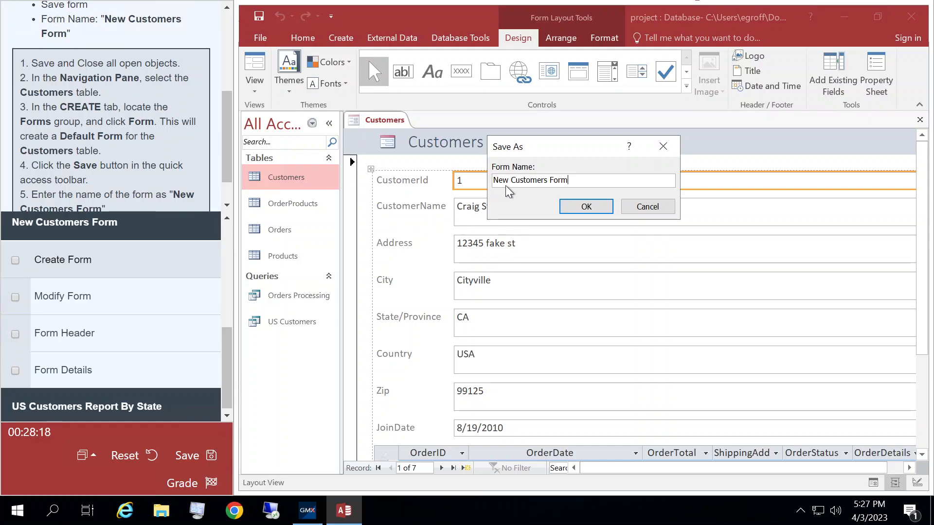
left_click(582, 207)
Step: Mark the Create Form task as completed and bring up the Modify Form task's detailed instructions
scroll(228, 170, "down", 1)
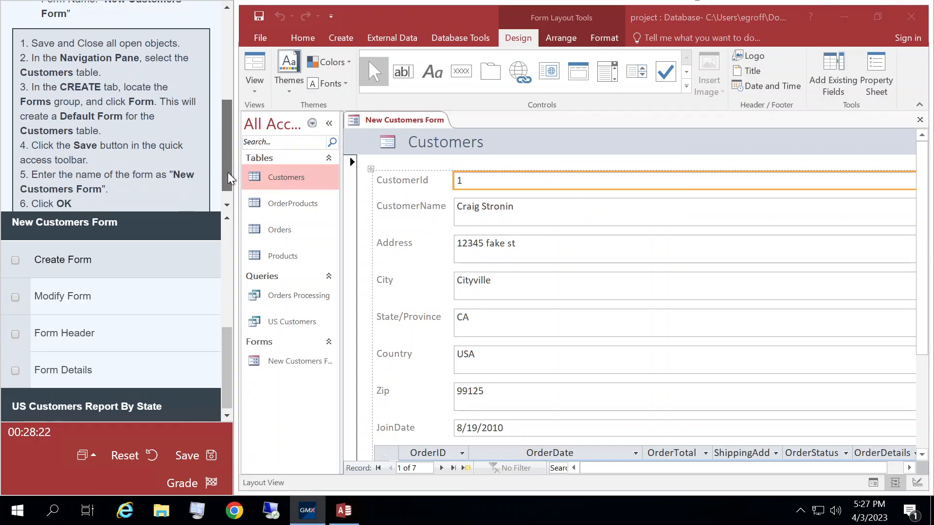
left_click(15, 261)
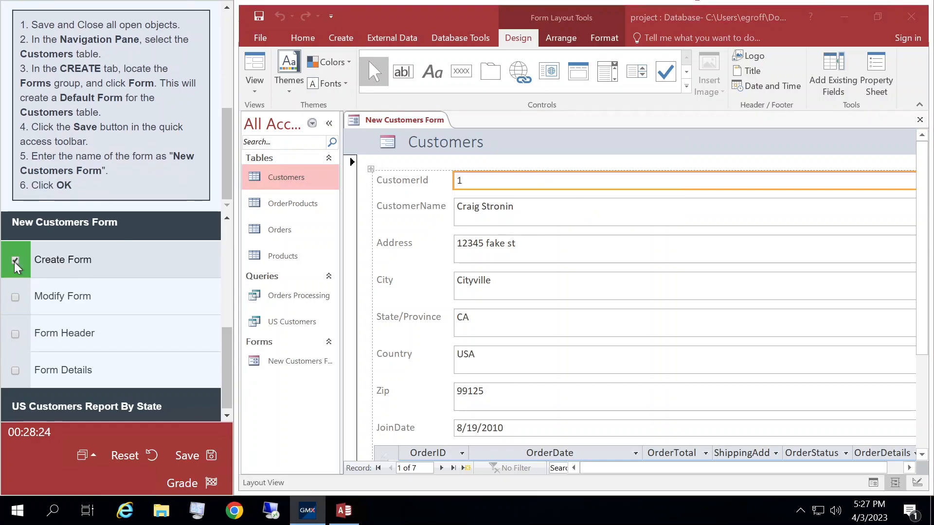
left_click(93, 301)
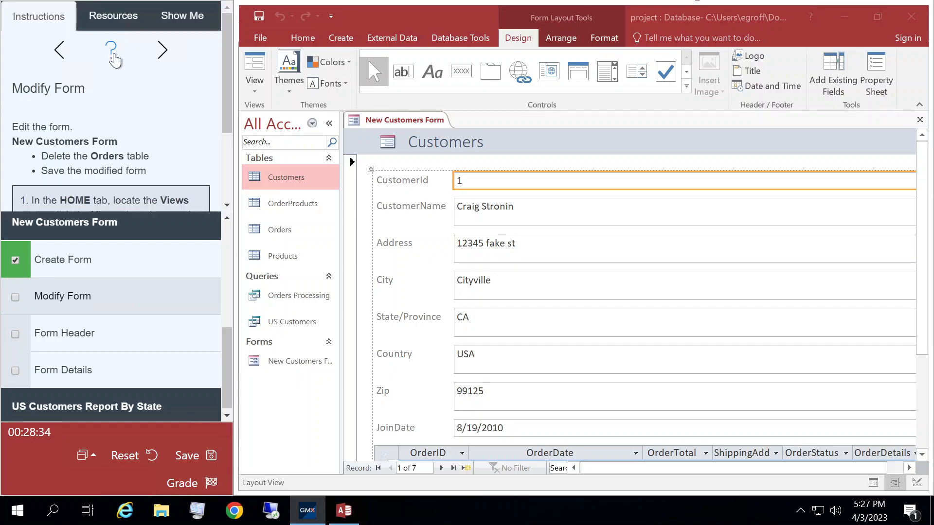
left_click_drag(231, 72, 232, 136)
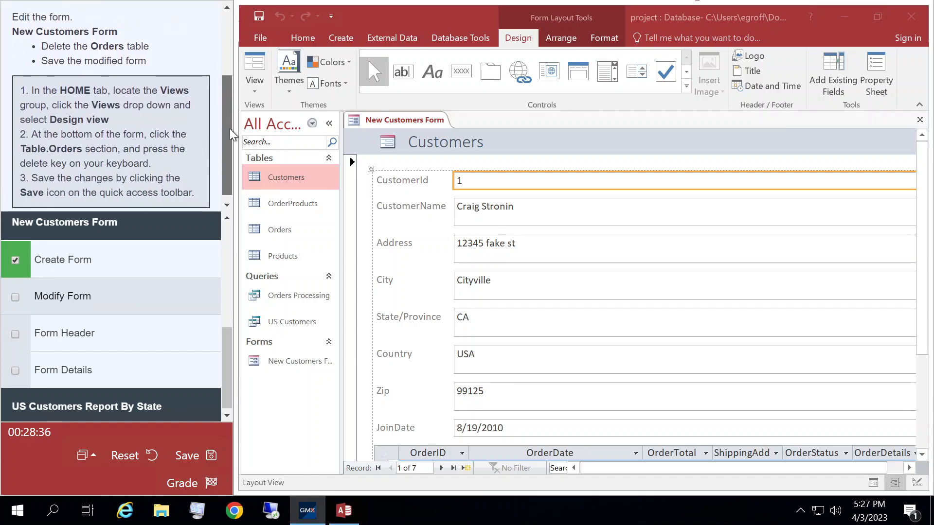
Step: Switch the New Customers Form to Design View
left_click(312, 34)
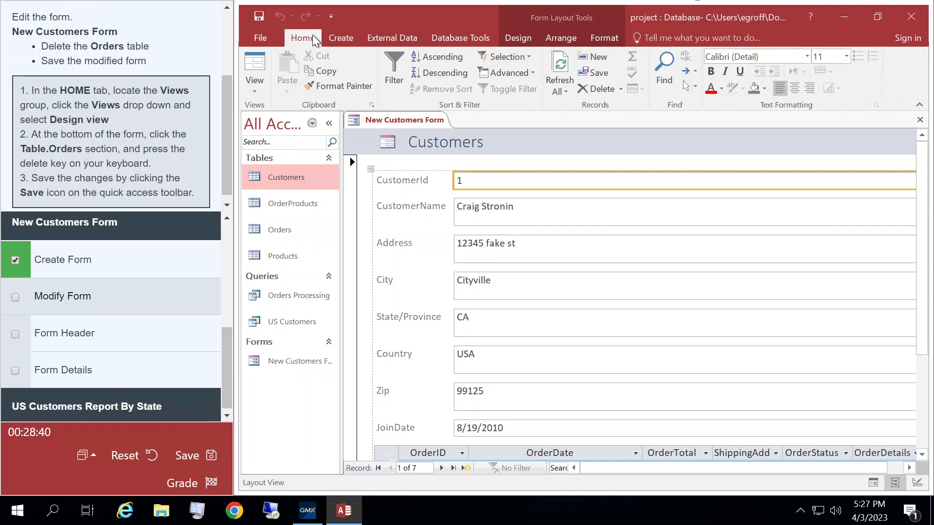
left_click(254, 87)
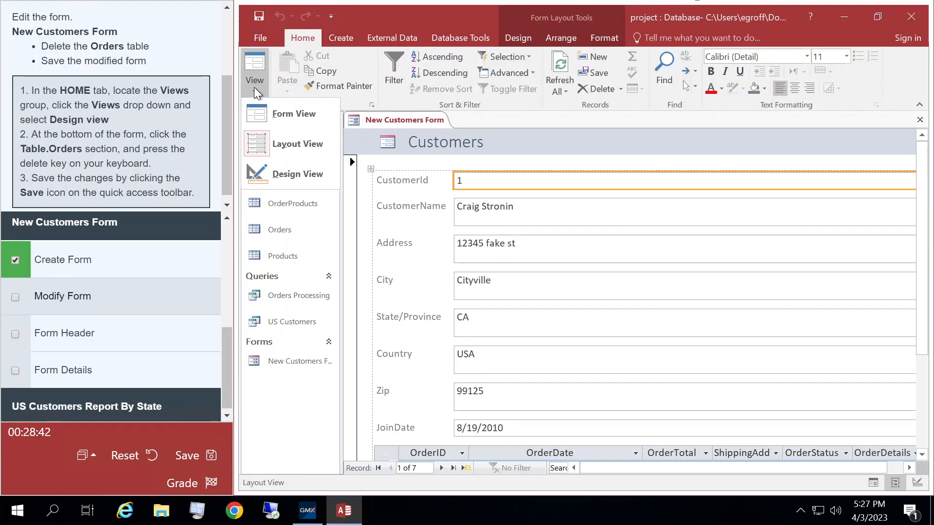
left_click(287, 174)
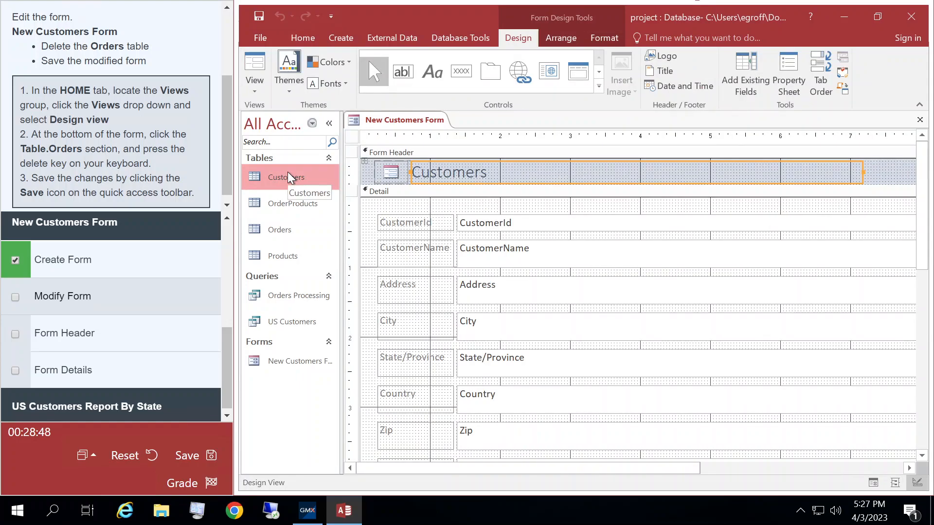
Step: Delete the Table.Orders section below the JoinDate field and save the modified form
left_click_drag(926, 195, 924, 208)
scroll(756, 288, "down", 5)
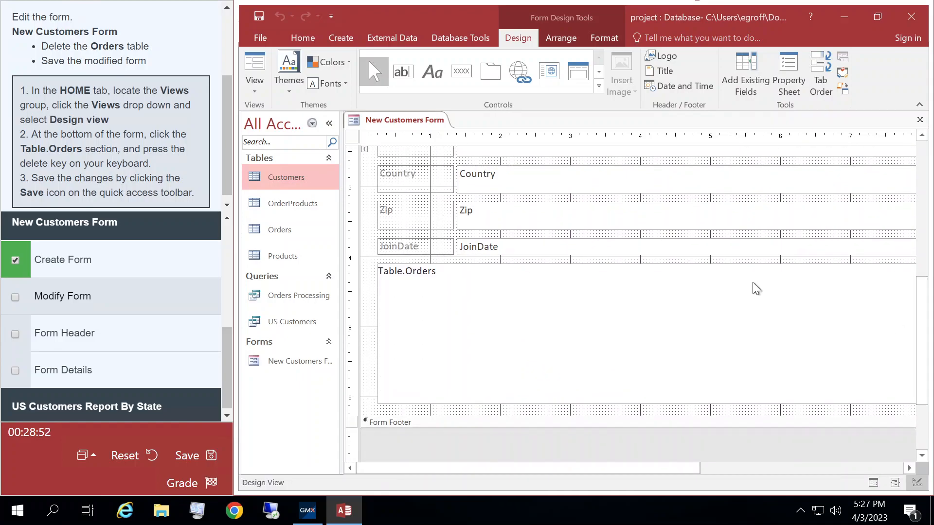
left_click(429, 304)
left_click(448, 274)
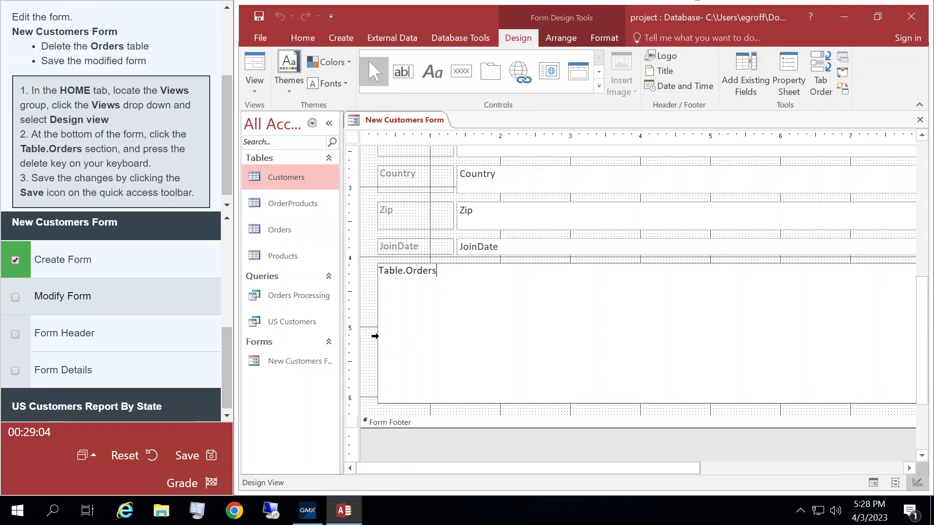
left_click(375, 336)
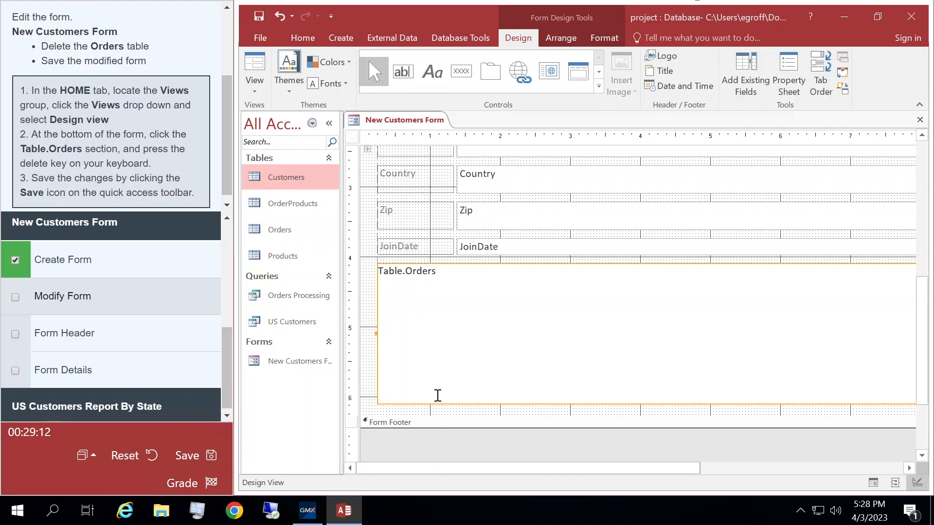
key("Delete")
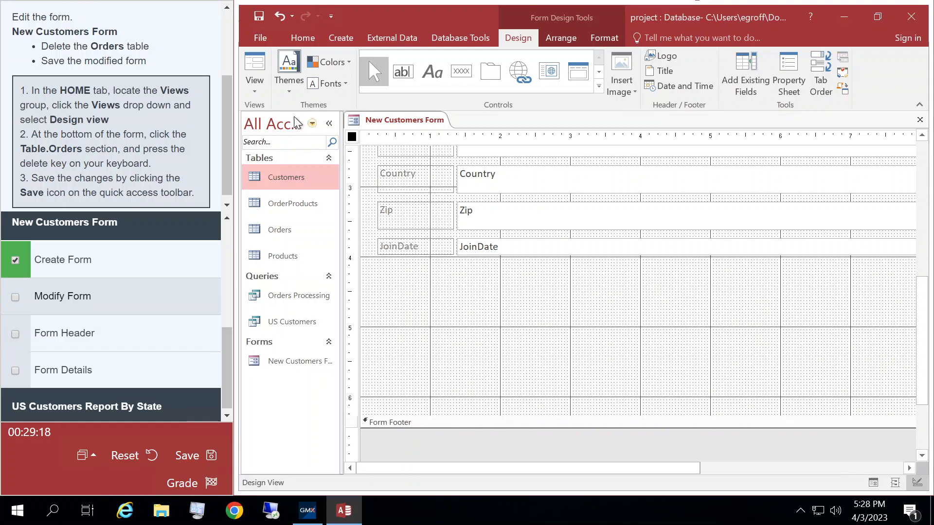
left_click(259, 17)
Step: Mark the Modify Form task as completed and show the Form Header task's detailed instructions
left_click_drag(229, 94, 227, 121)
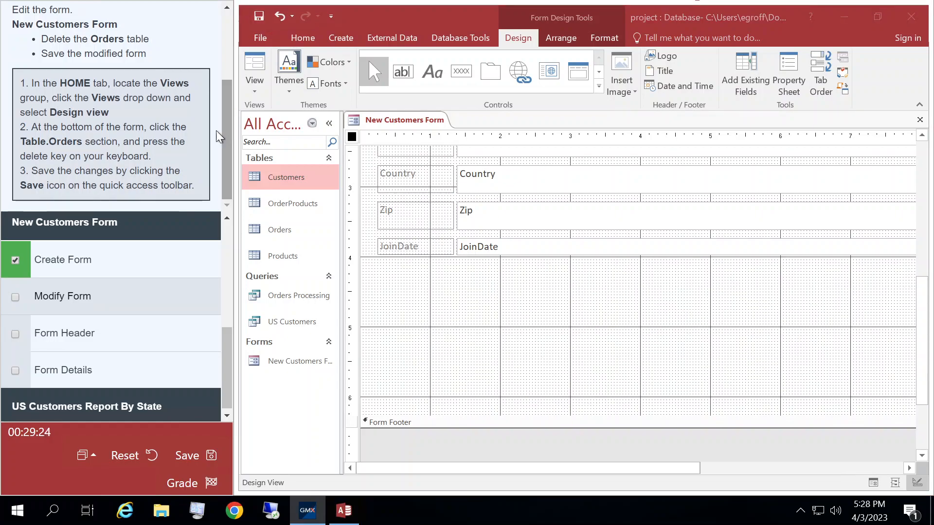
left_click(15, 297)
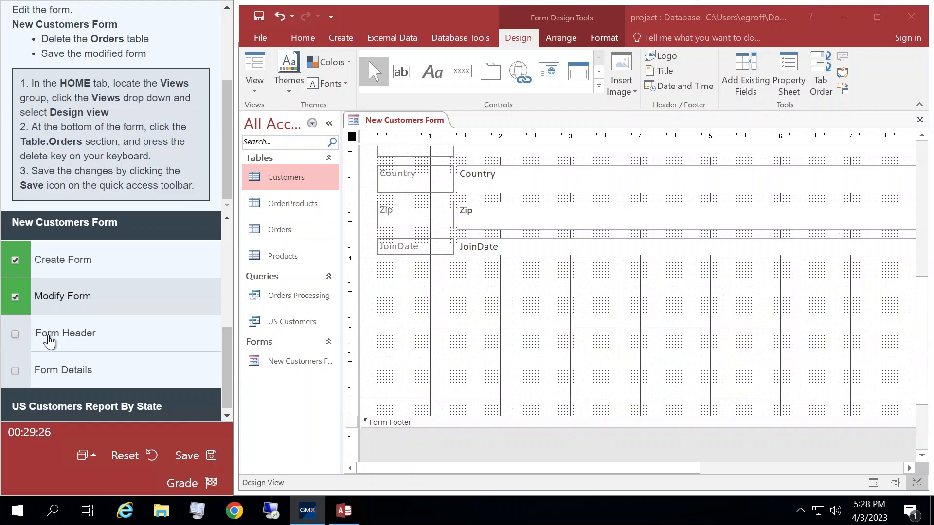
left_click(74, 336)
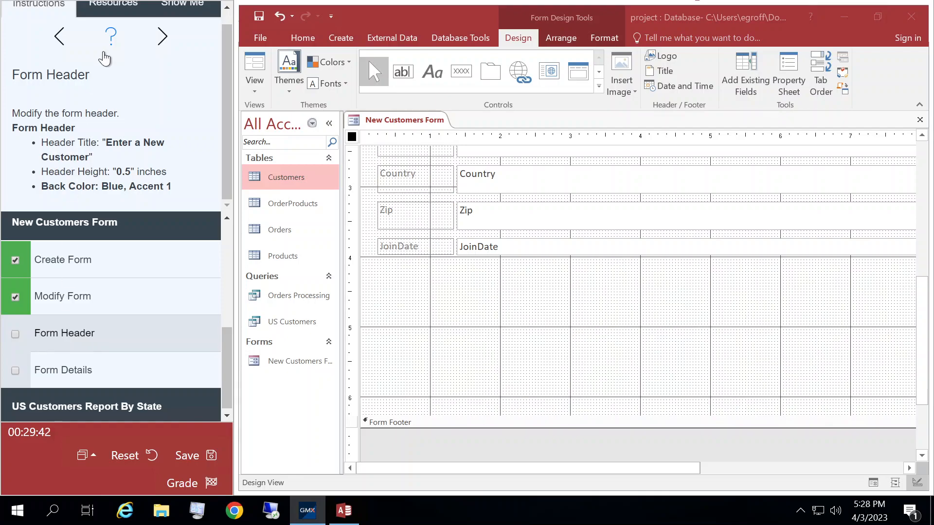
left_click(111, 36)
left_click_drag(226, 82, 230, 103)
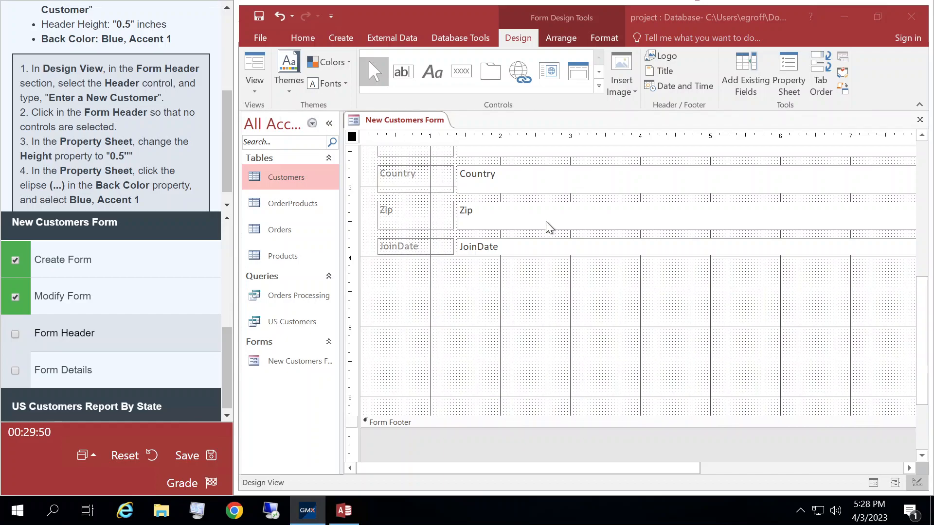
Step: Replace the title text in the form header with "Enter a New Customer"
left_click(921, 339)
left_click_drag(921, 339, 926, 199)
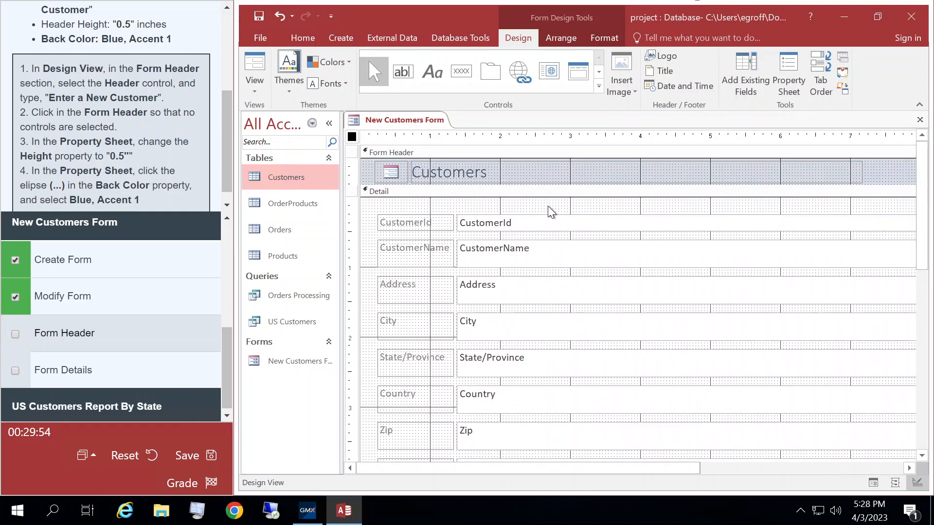
left_click(447, 176)
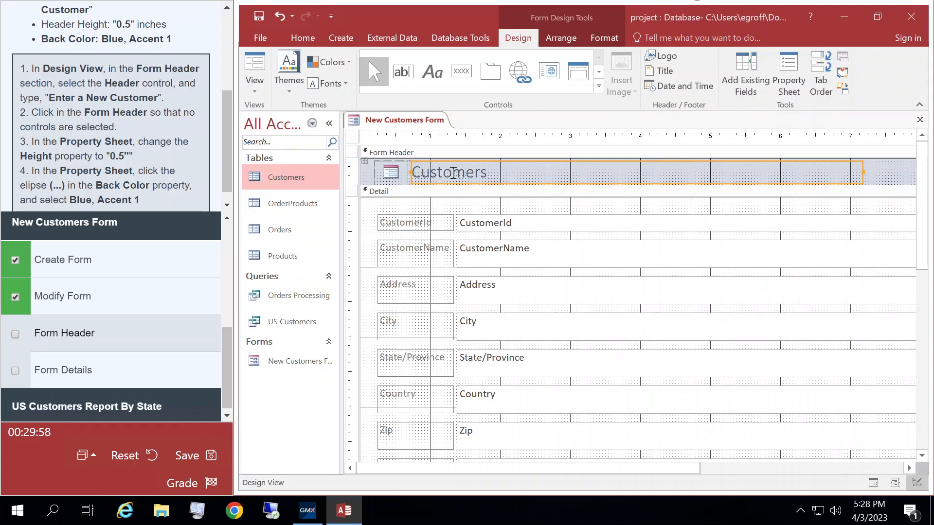
type("E")
key("BackSpace")
key("BackSpace")
key("BackSpace")
key("BackSpace")
key("BackSpace")
key("BackSpace")
key("BackSpace")
key("BackSpace")
key("BackSpace")
key("BackSpace")
type("Enter a New Customer")
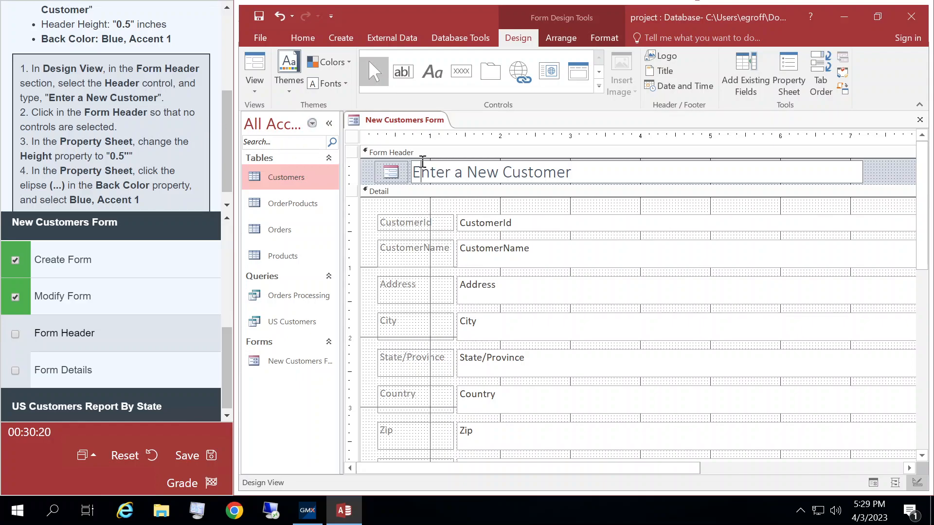
left_click(415, 171)
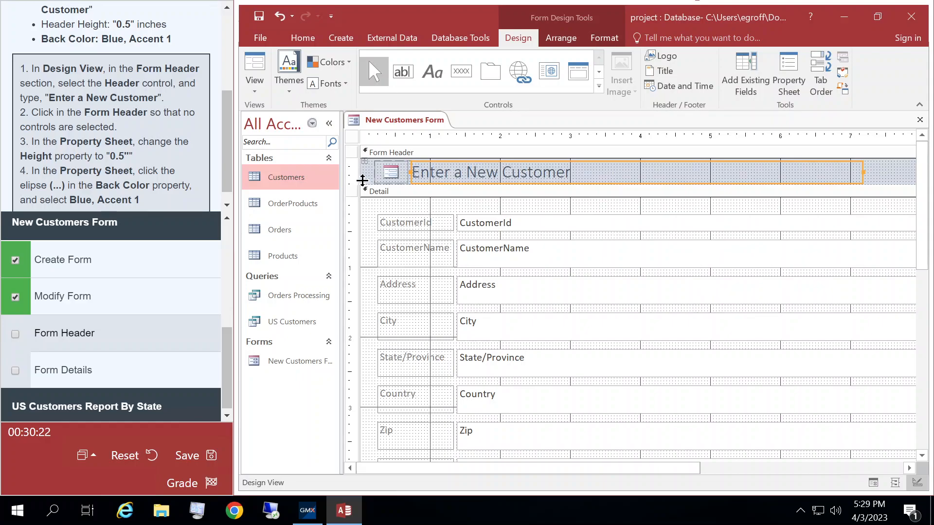
Step: Select the Form Header section with no controls selected and display its Property Sheet in a slightly wider pane
double_click(366, 184)
left_click(365, 172)
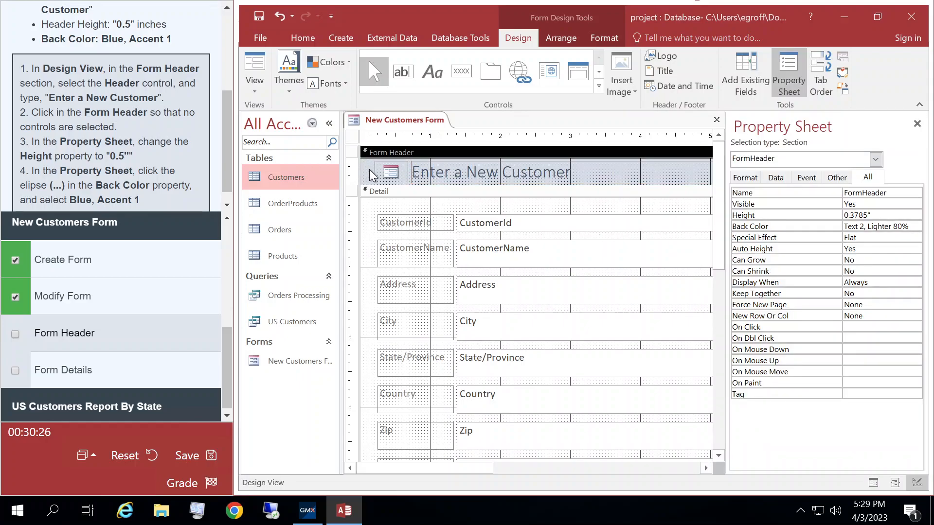
left_click(789, 80)
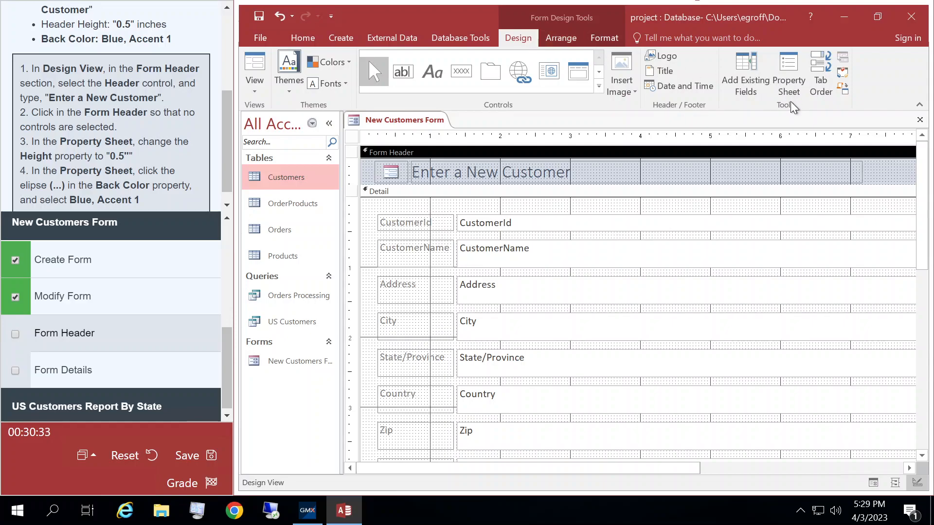
left_click(791, 69)
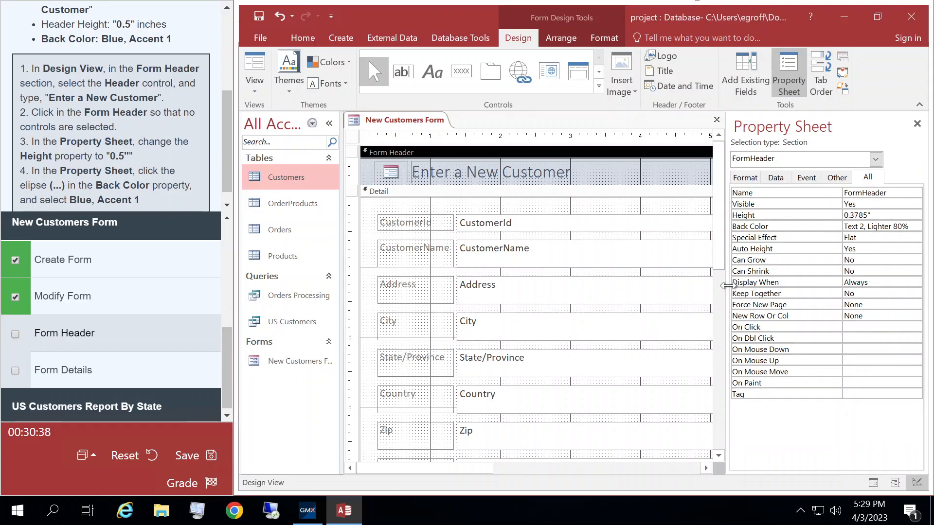
left_click_drag(728, 285, 709, 282)
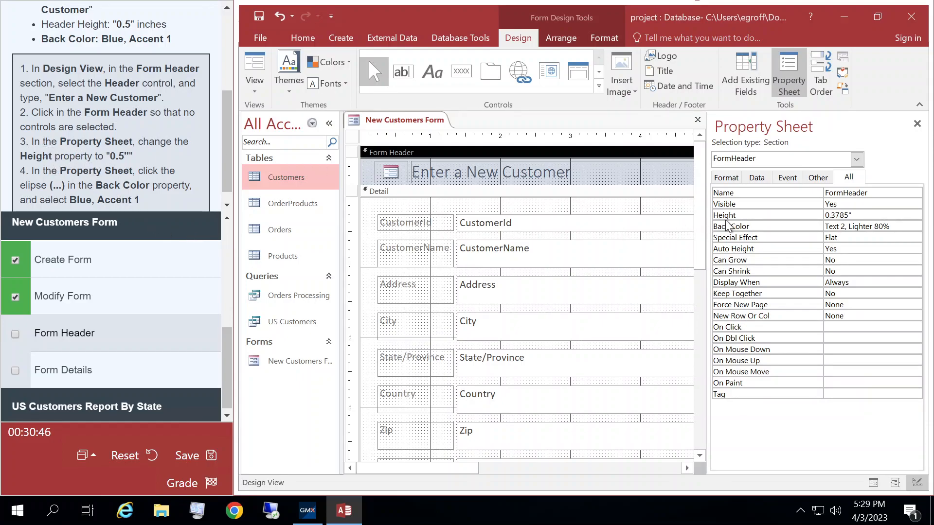
Step: Set the Form Header section's height to 0.5"
left_click(834, 215)
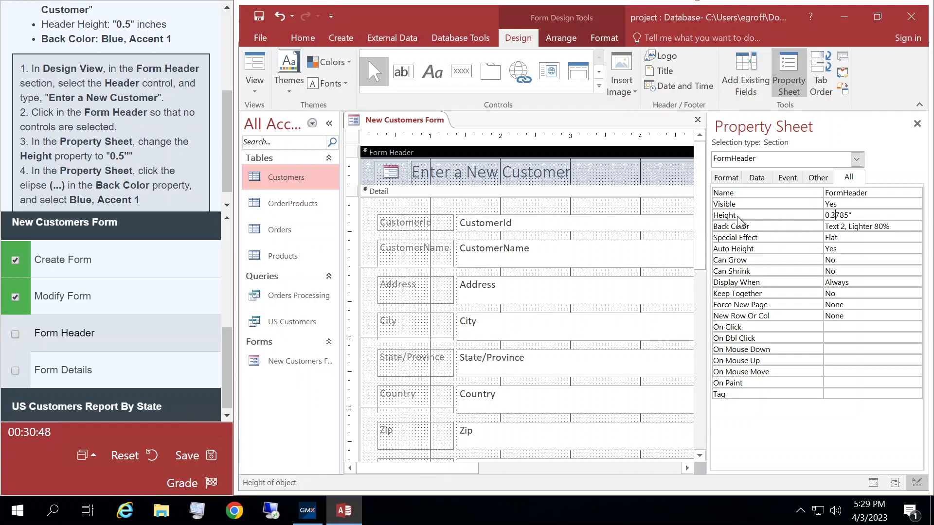
left_click(833, 218)
key("Delete")
key("Delete")
key("Delete")
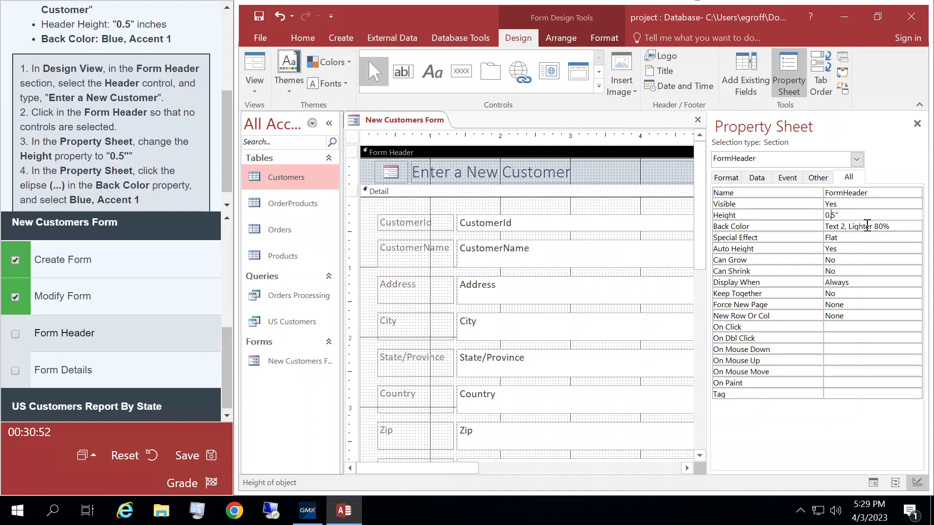
type("5")
Step: Set the Form Header's back color to the theme color Blue, Accent 1
left_click(896, 226)
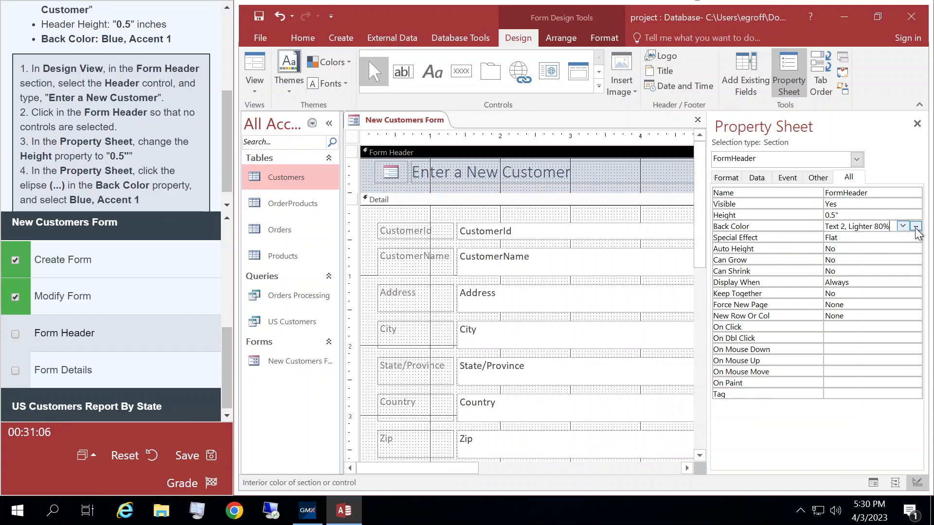
left_click(917, 227)
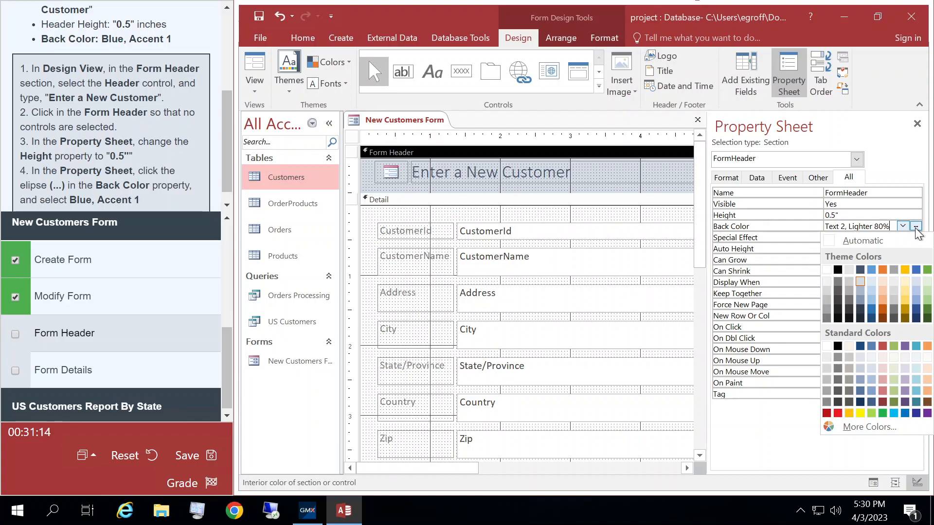
left_click(874, 271)
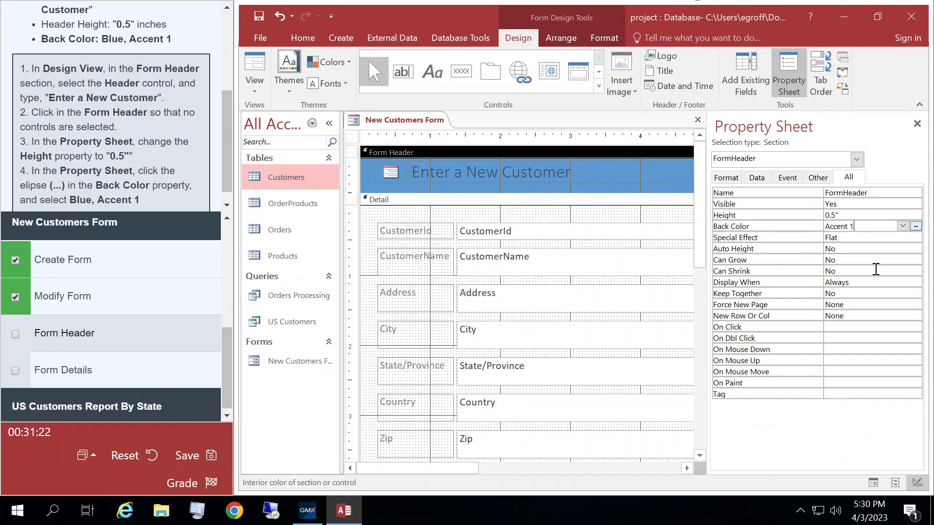
Step: Mark the Form Header task as completed and show the Form Details task's detailed instructions
left_click_drag(229, 114, 229, 129)
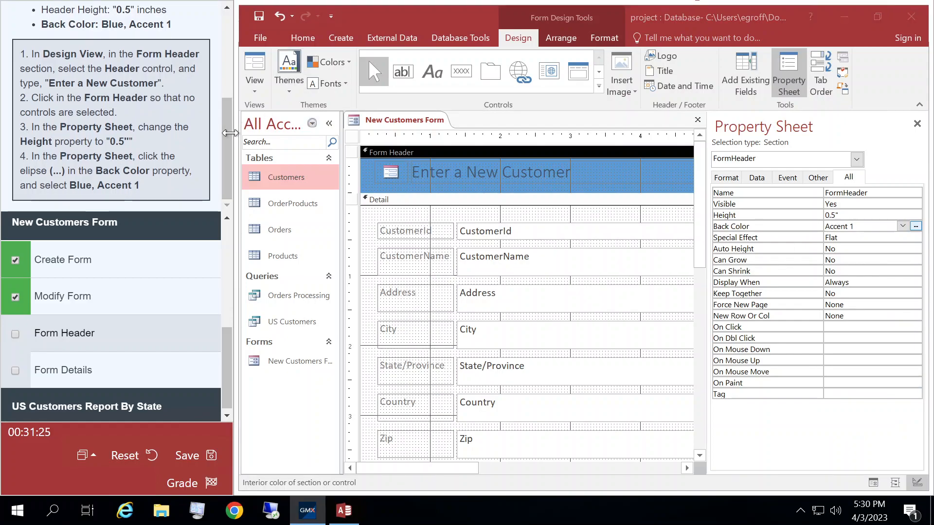
left_click(15, 335)
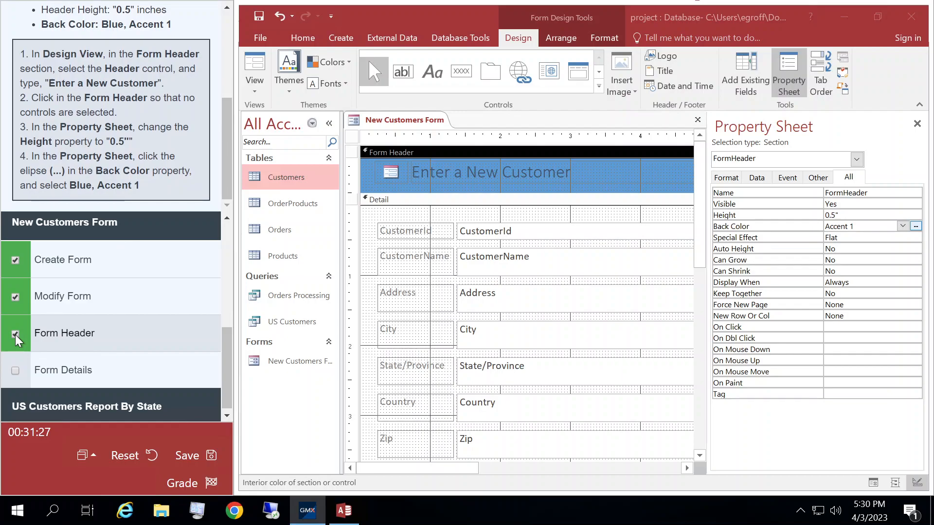
left_click(79, 376)
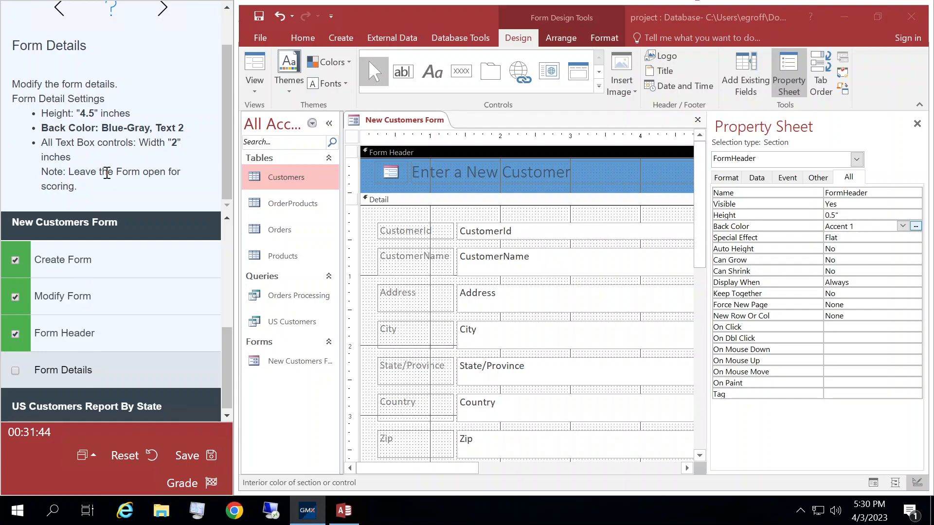
left_click(113, 14)
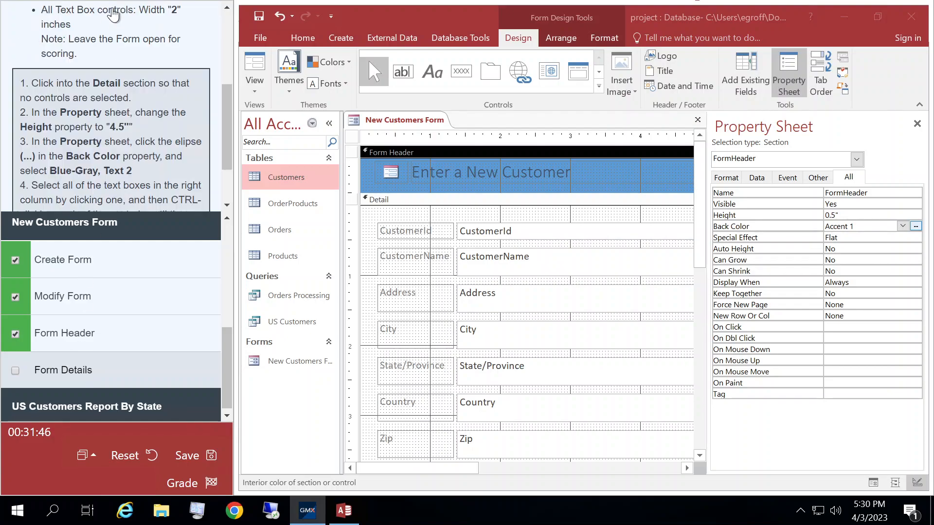
left_click_drag(223, 103, 238, 120)
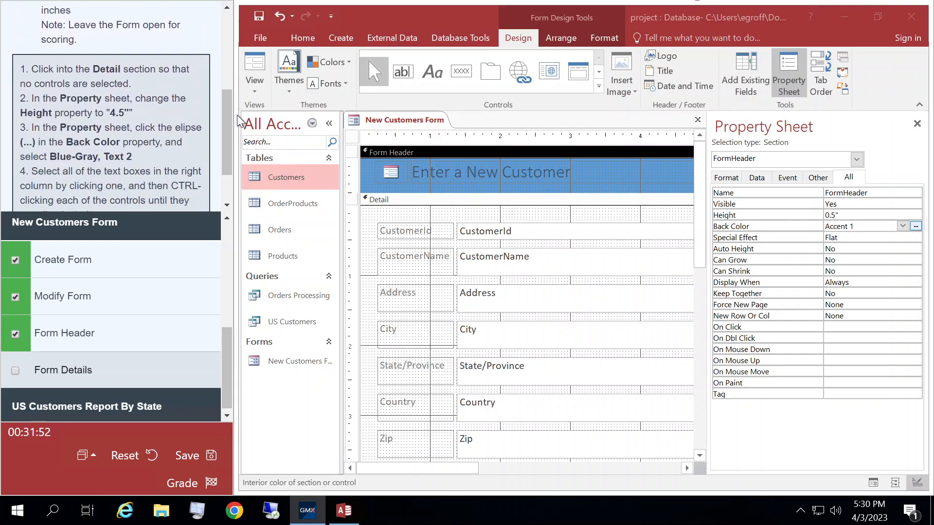
Step: Select the form's Detail section and set its height to 4.5"
left_click(370, 217)
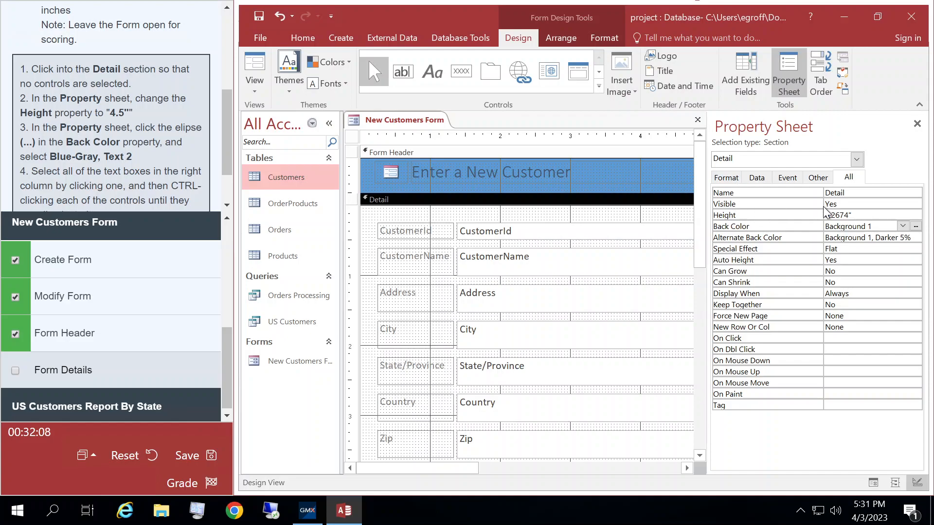
left_click(845, 215)
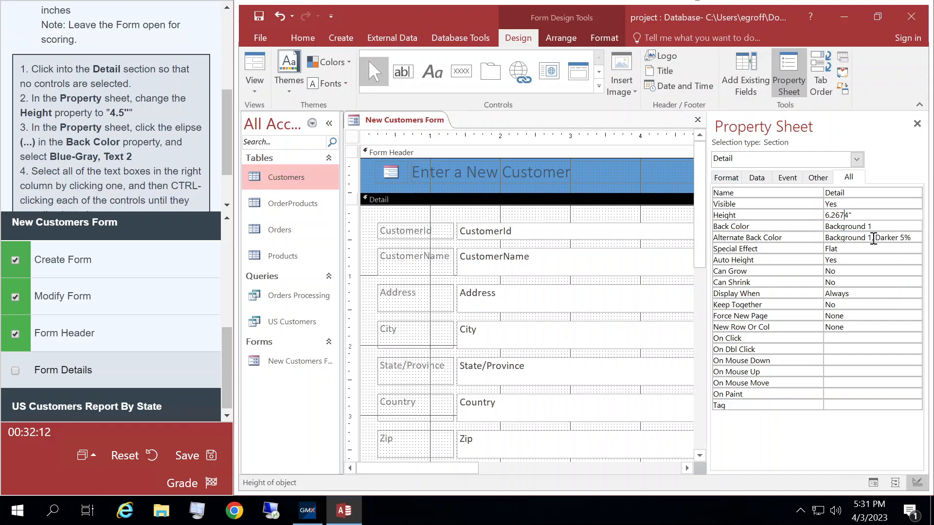
key("BackSpace")
key("BackSpace")
key("BackSpace")
key("BackSpace")
key("BackSpace")
type(".5")
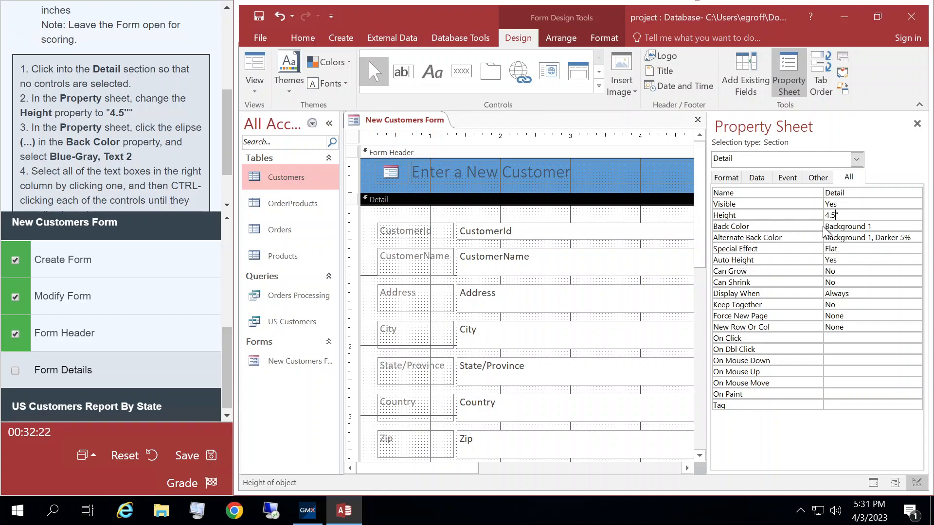
Step: Set the Detail section's back color to the theme color Blue-Gray, Text 2
left_click(862, 226)
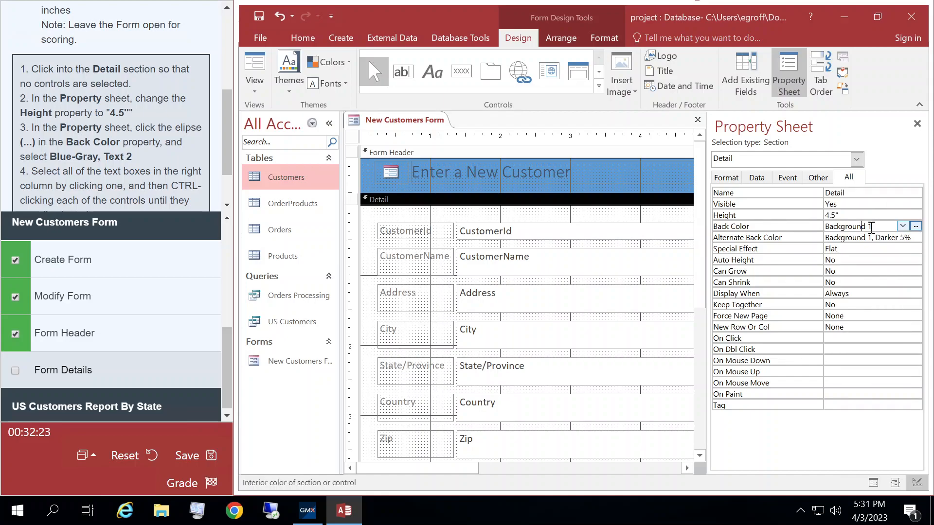
left_click(916, 227)
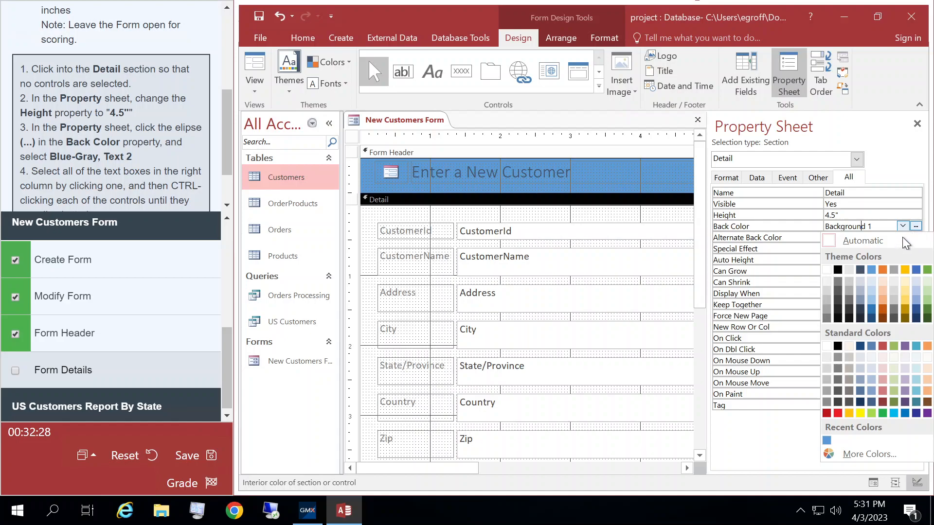
left_click(861, 270)
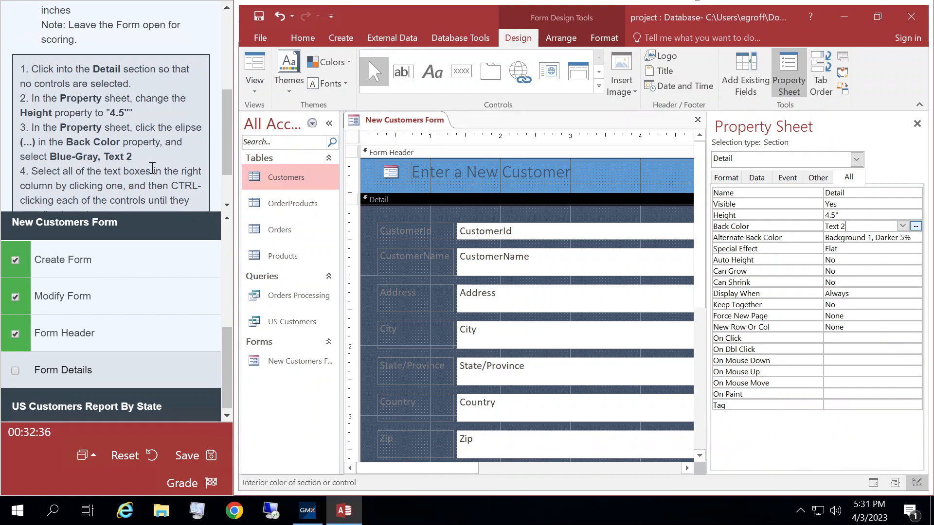
Step: Select all the text boxes in the Detail section together, starting with CustomerId
left_click_drag(223, 130, 227, 155)
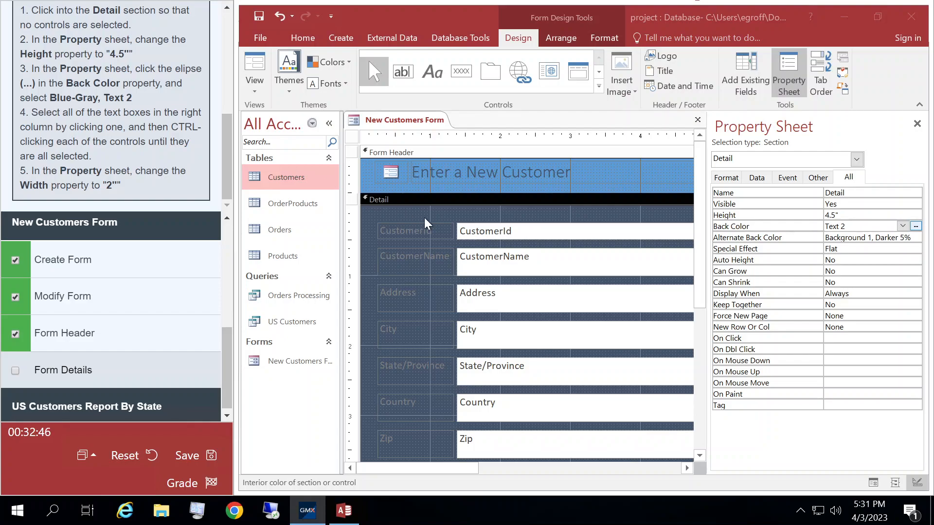
left_click(479, 226)
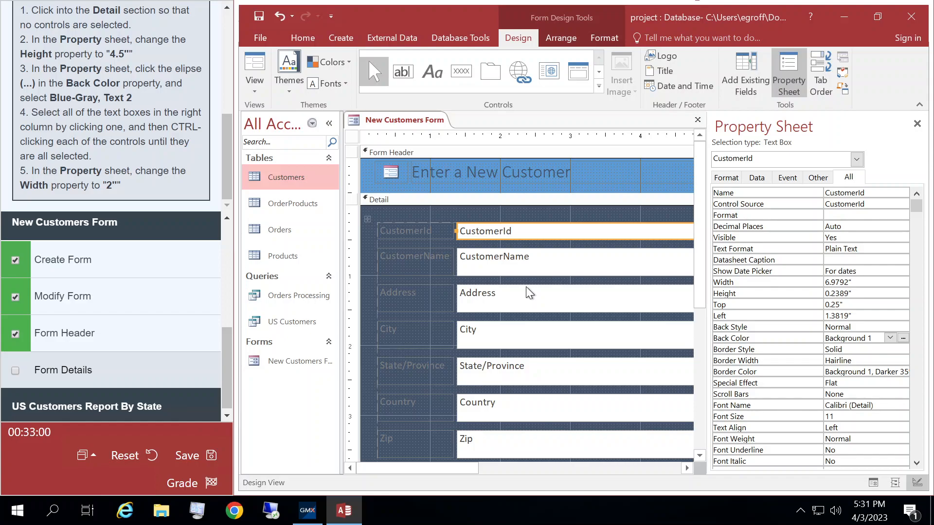
left_click(491, 249, "ctrl")
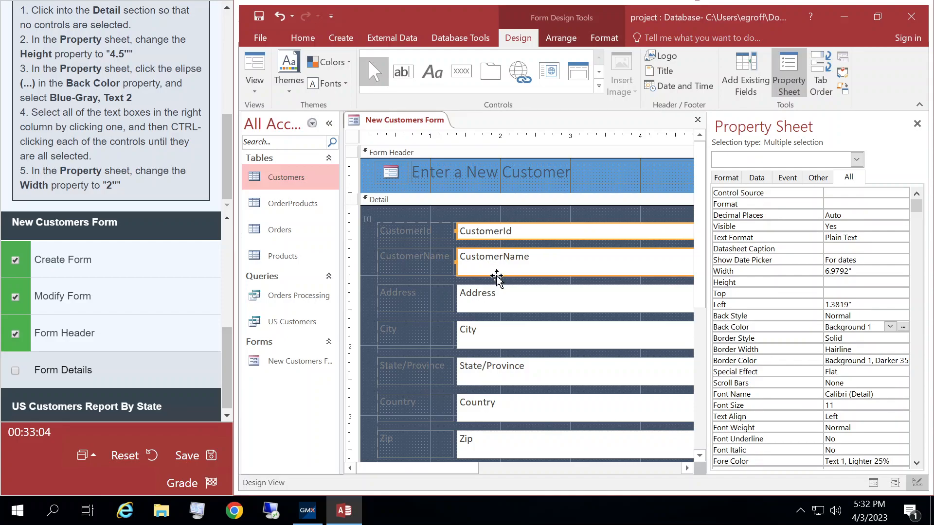
left_click(495, 291, "ctrl")
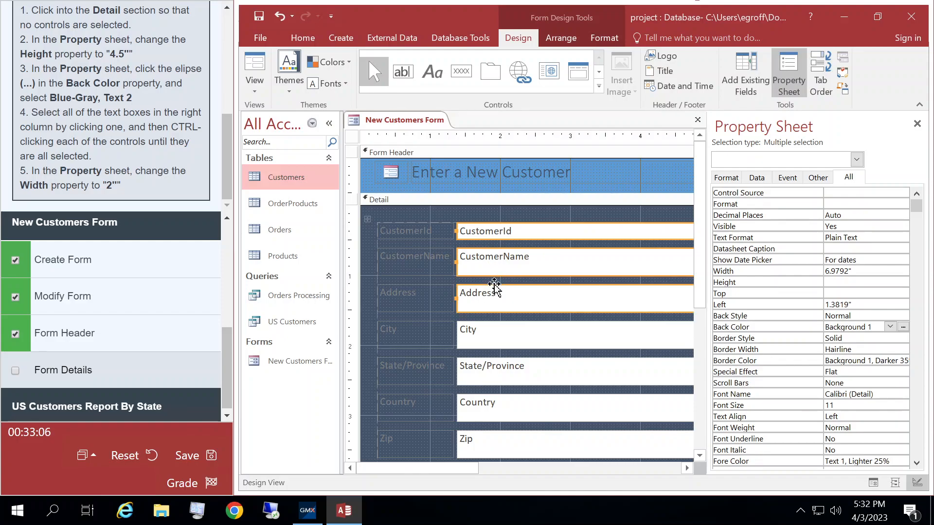
left_click(498, 321, "ctrl")
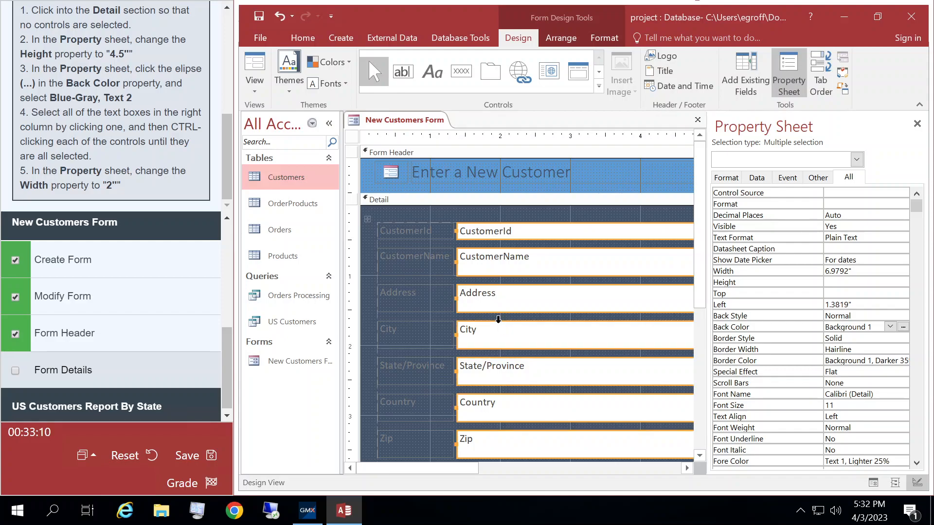
mouse_move(698, 264)
left_mouse_down()
mouse_move(705, 324)
mouse_move(699, 245)
mouse_move(705, 384)
mouse_move(696, 275)
left_mouse_up()
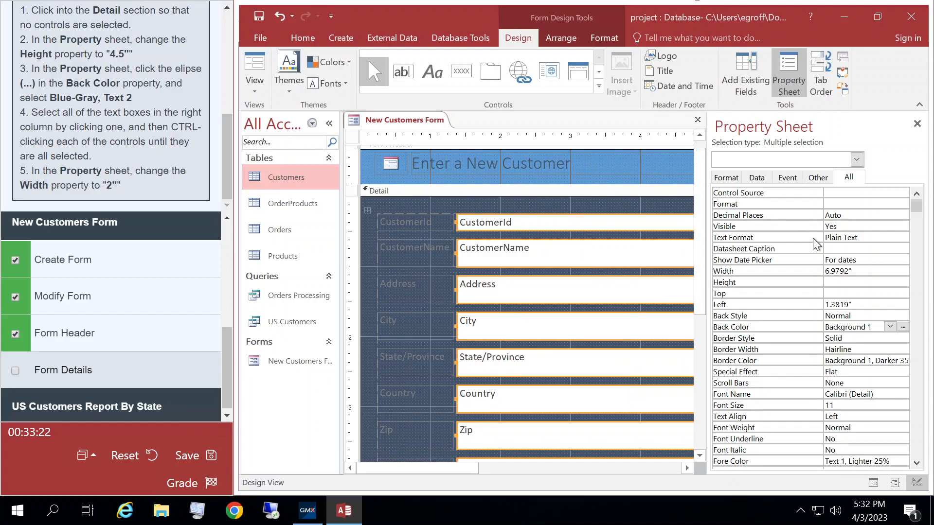
Step: Set the width of the selected text boxes to 2"
left_click(845, 271)
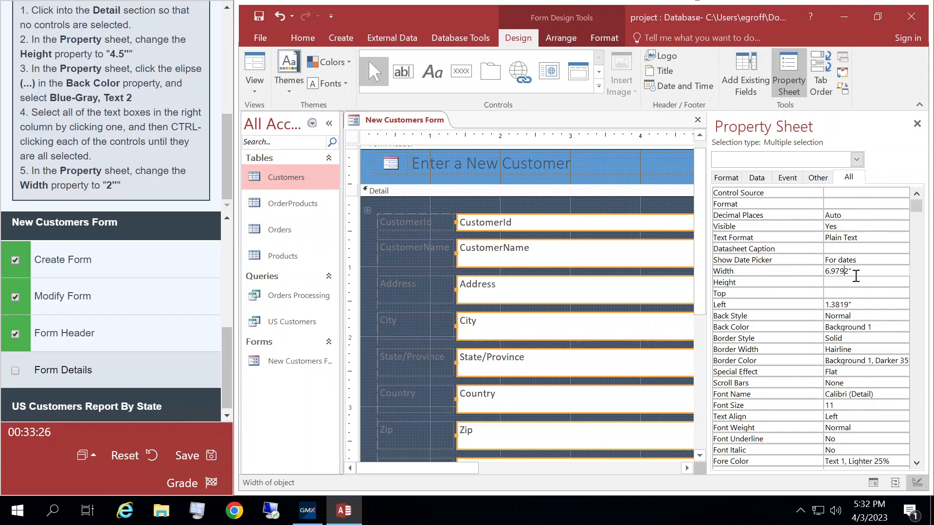
key("BackSpace")
key("BackSpace")
key("BackSpace")
key("BackSpace")
key("BackSpace")
Step: Mark the Form Details task as completed and show the detailed Create Report instructions under US Customers Report By State
left_click(22, 371)
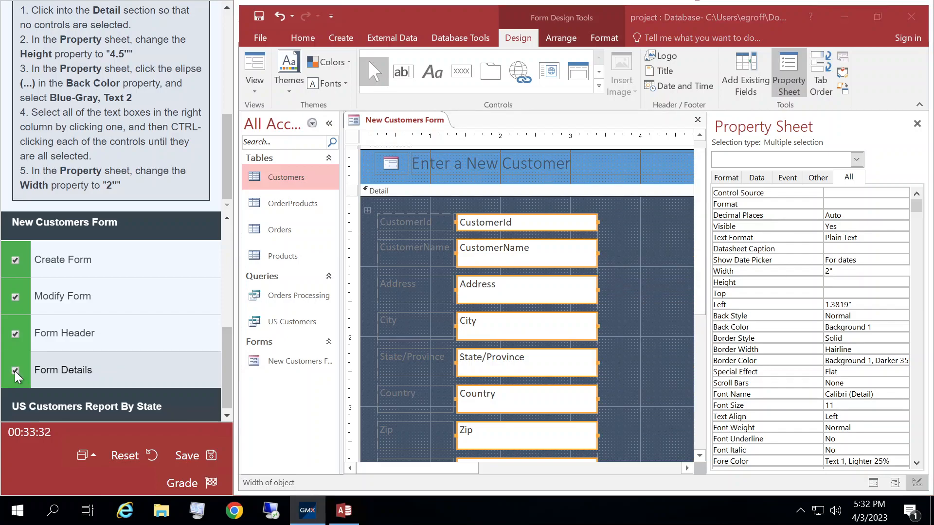
scroll(227, 342, "down", 1)
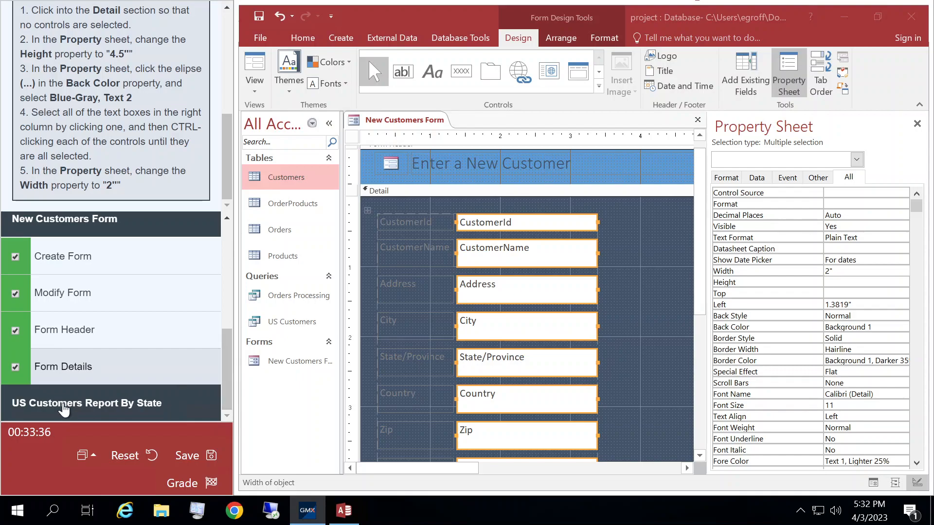
left_click(105, 406)
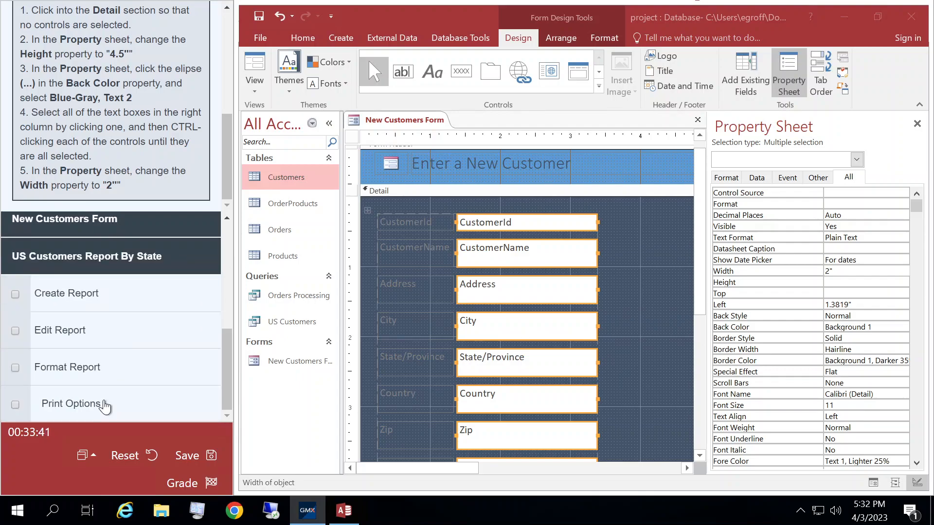
left_click(99, 296)
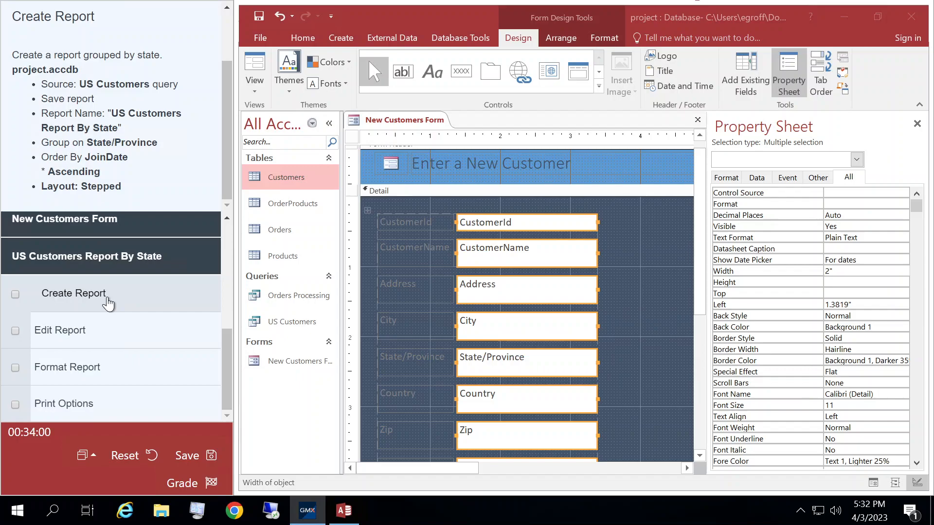
left_click_drag(227, 139, 225, 92)
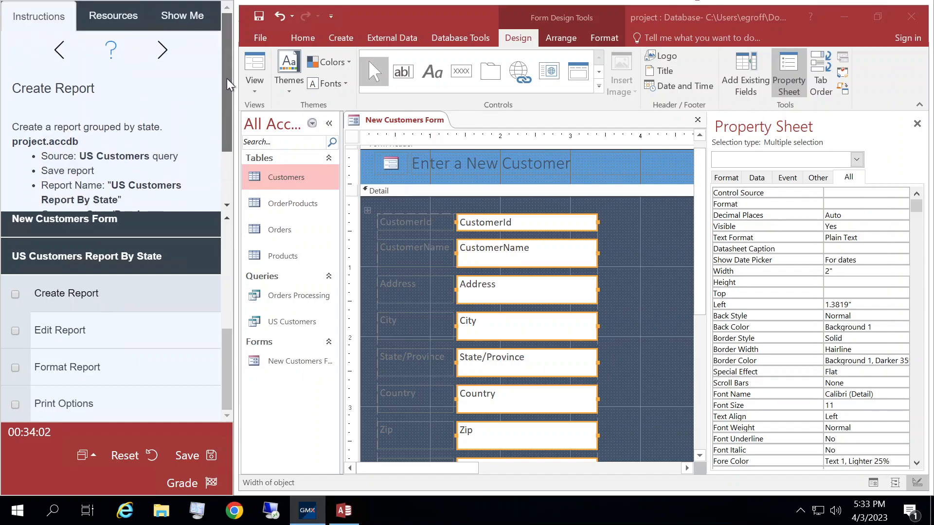
left_click_drag(224, 46, 237, 115)
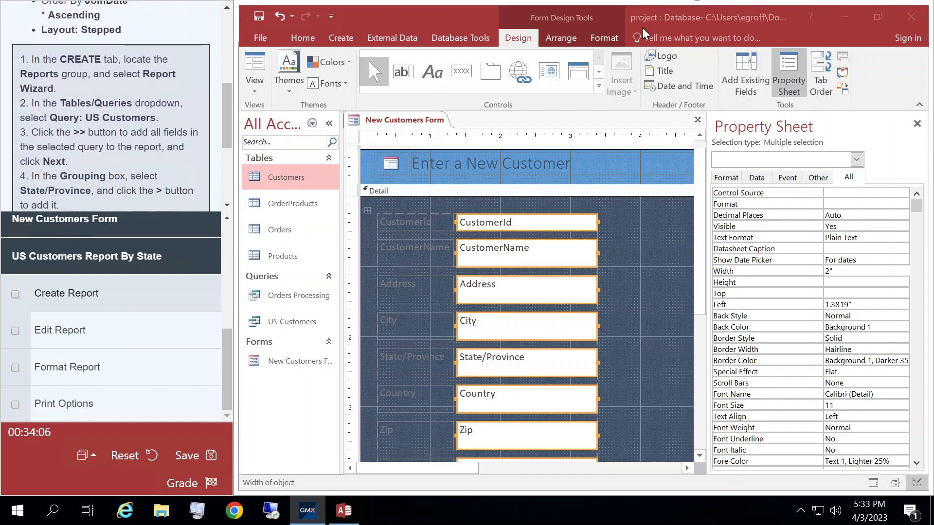
Step: Close the Property Sheet, and save and close the New Customers Form
left_click(918, 124)
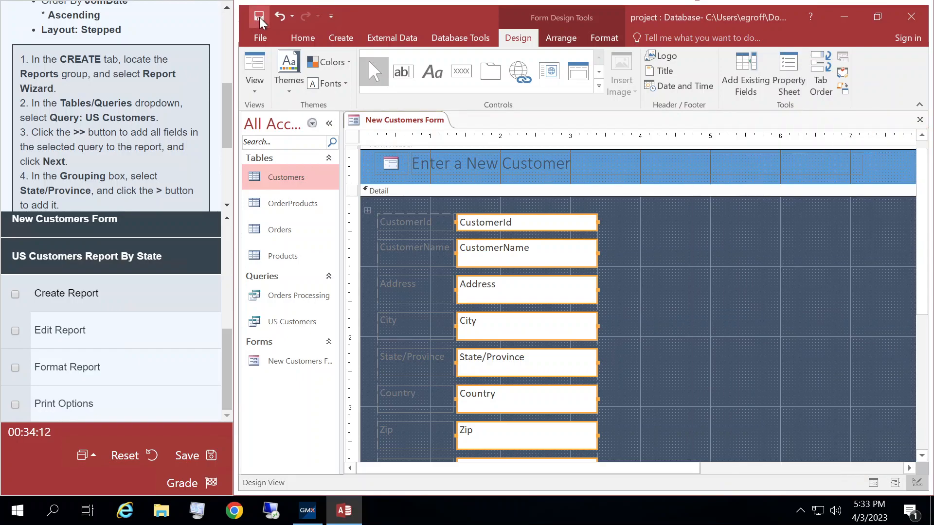
right_click(389, 120)
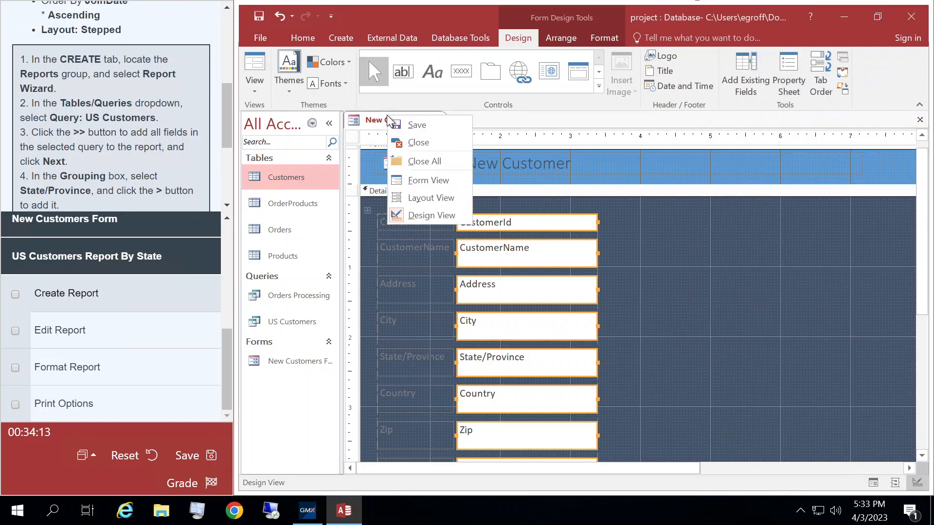
left_click(414, 142)
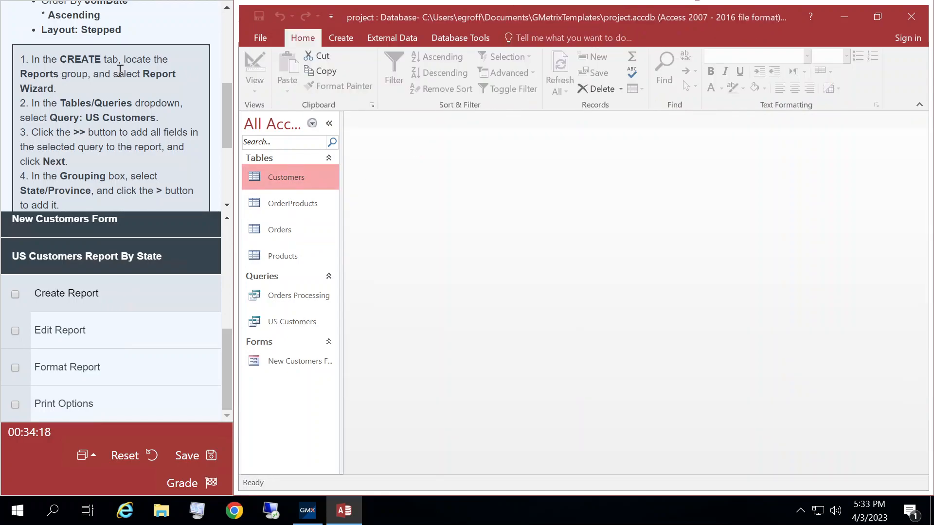
Step: Start a report with the Report Wizard, including all fields from Query: US Customers
left_click(333, 43)
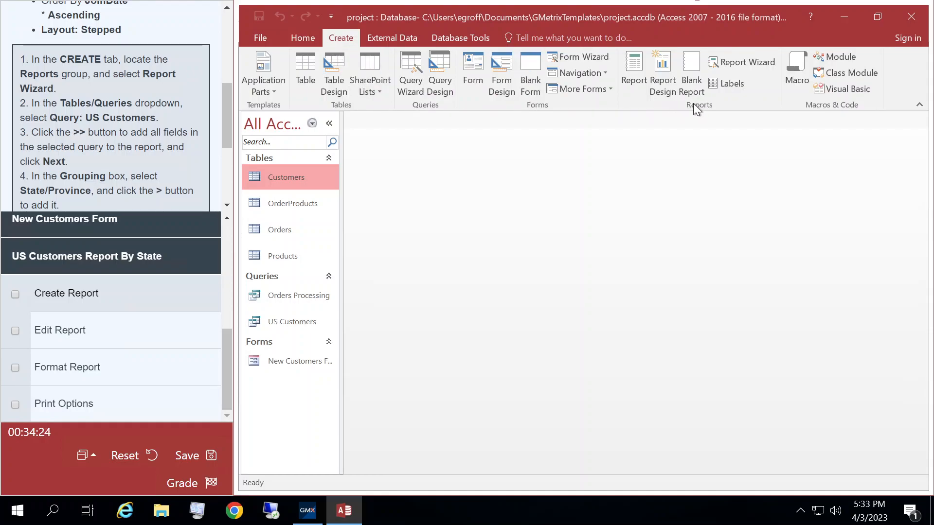
left_click(728, 62)
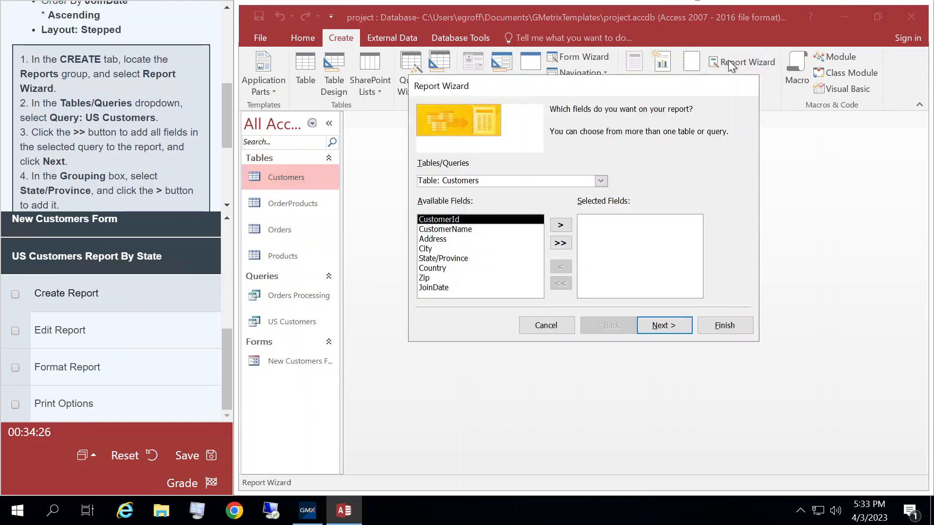
left_click(601, 180)
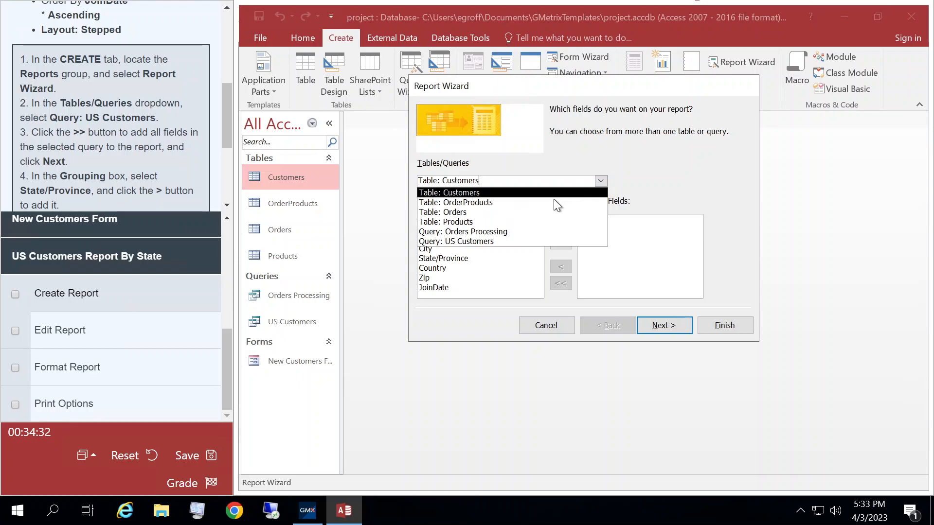
left_click(476, 242)
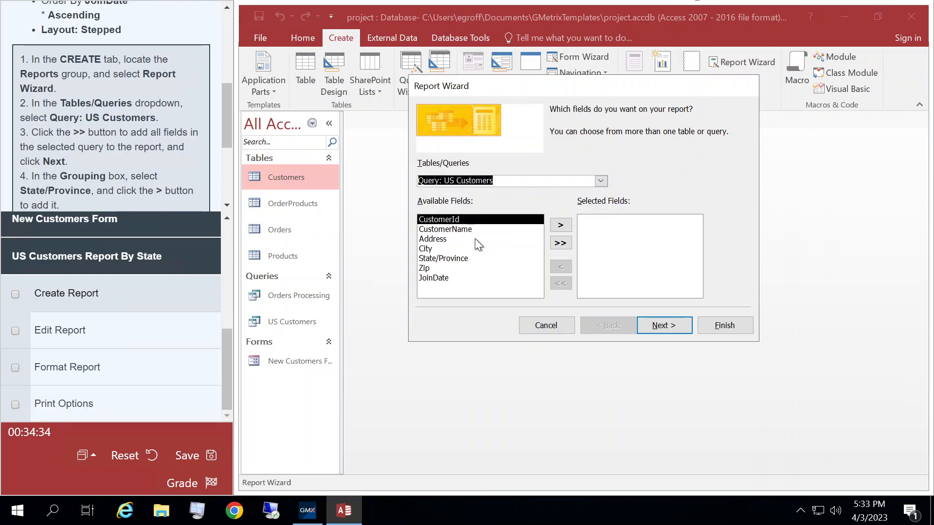
left_click(560, 244)
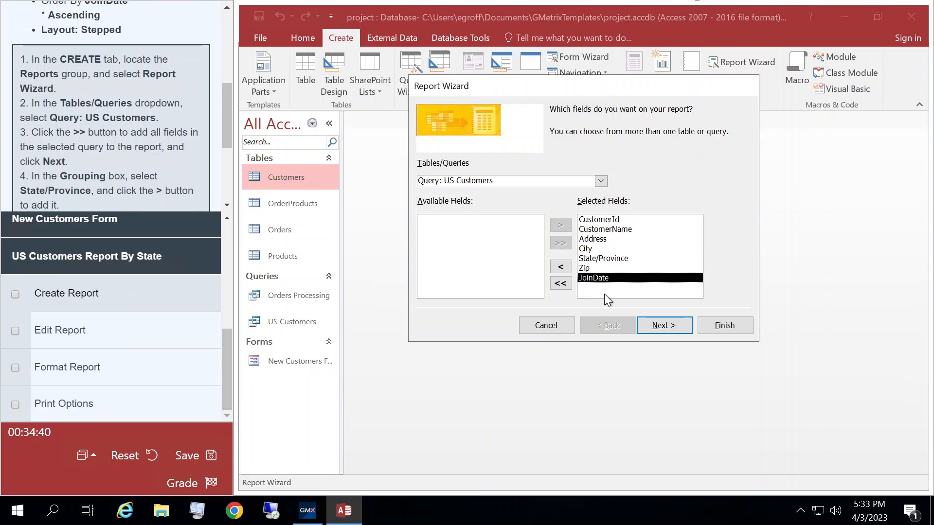
left_click(653, 325)
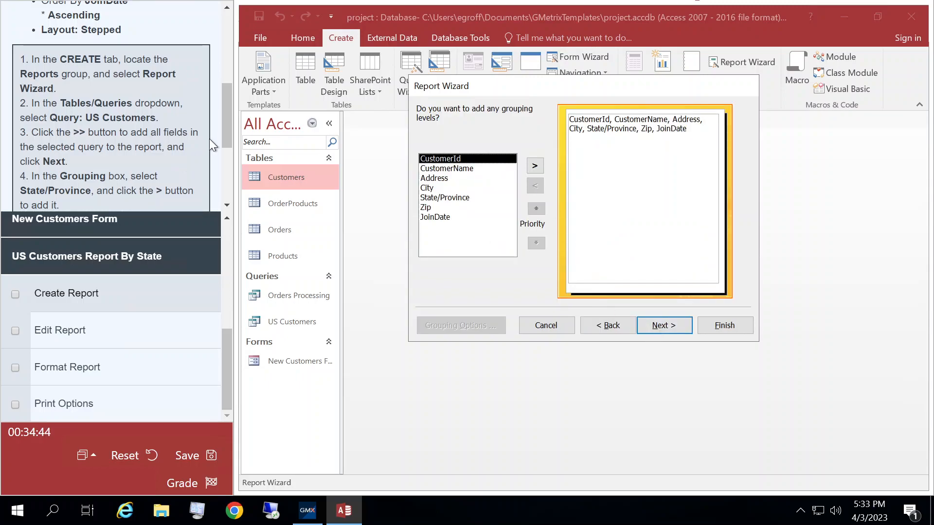
Step: Group the report by State/Province and continue to the sorting options
left_click_drag(226, 132, 229, 168)
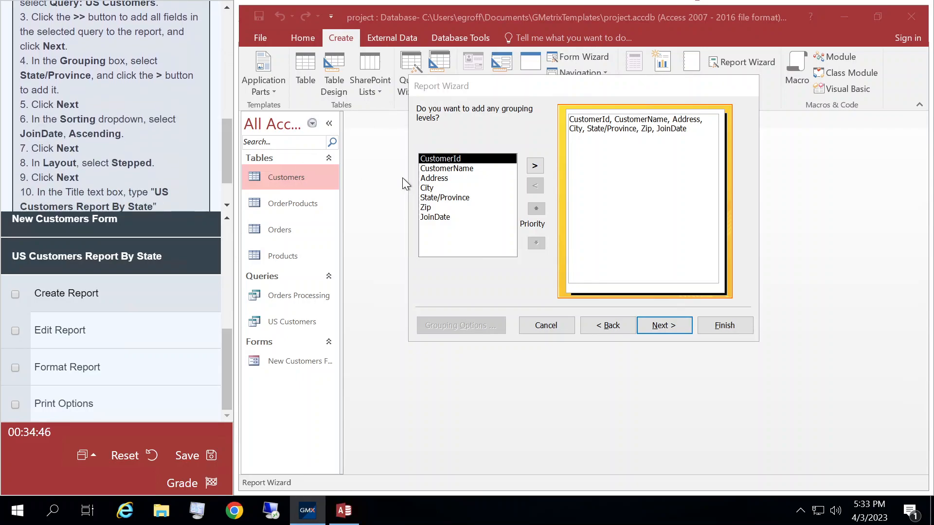
left_click(440, 198)
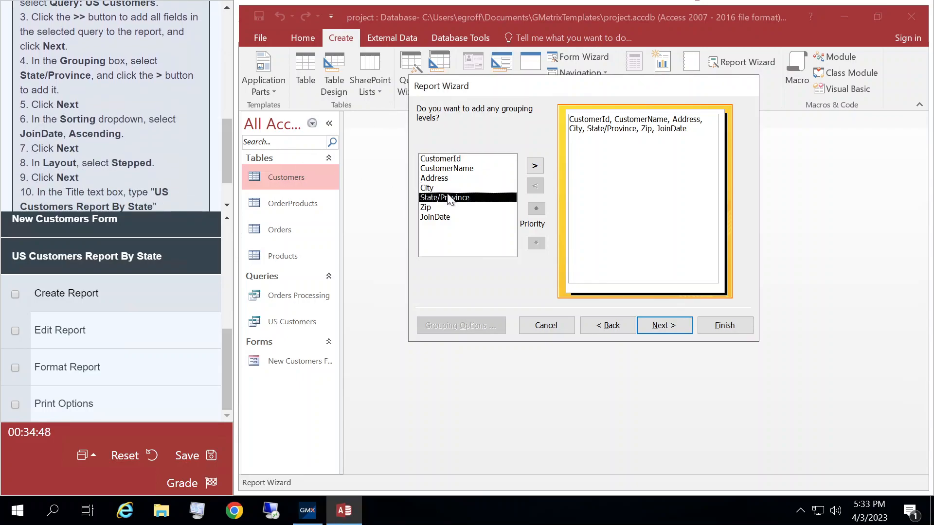
left_click(535, 167)
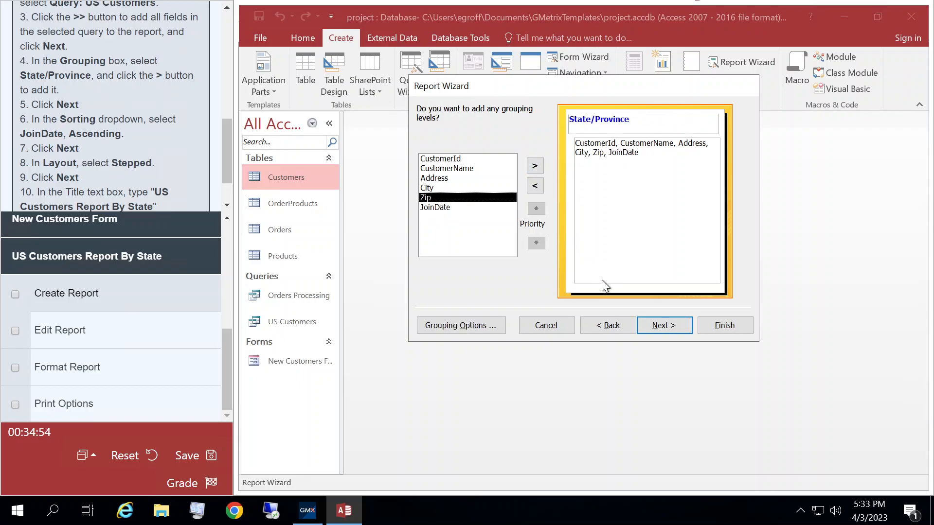
left_click(657, 329)
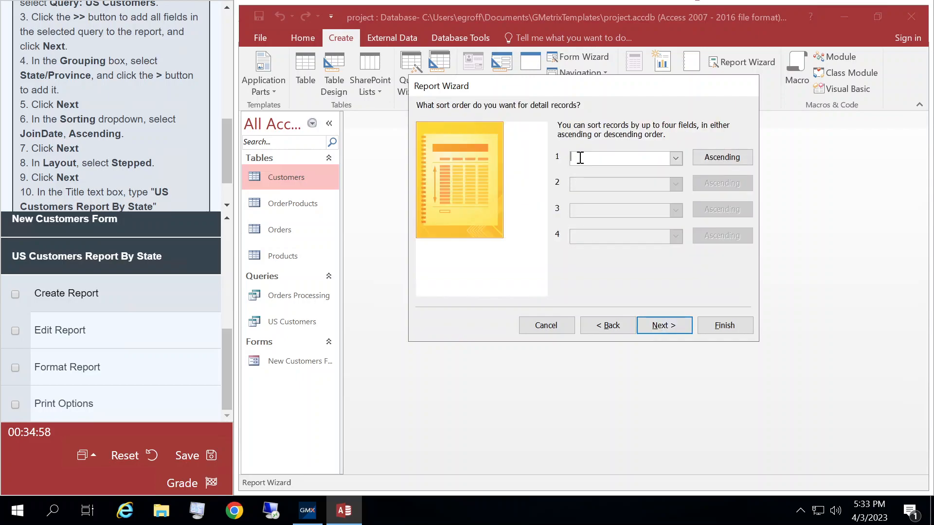
Step: Sort the detail records by JoinDate in ascending order and accept the Stepped layout in Portrait orientation
left_click(675, 159)
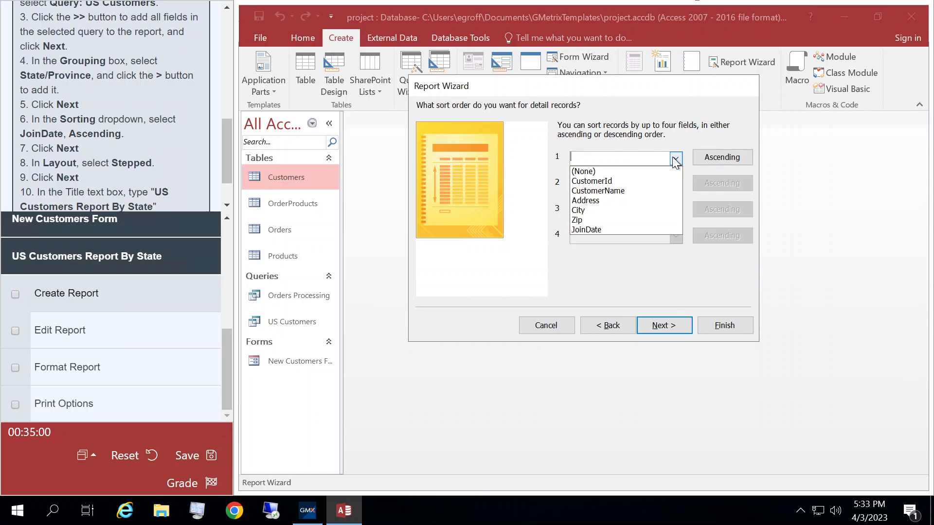
left_click(593, 229)
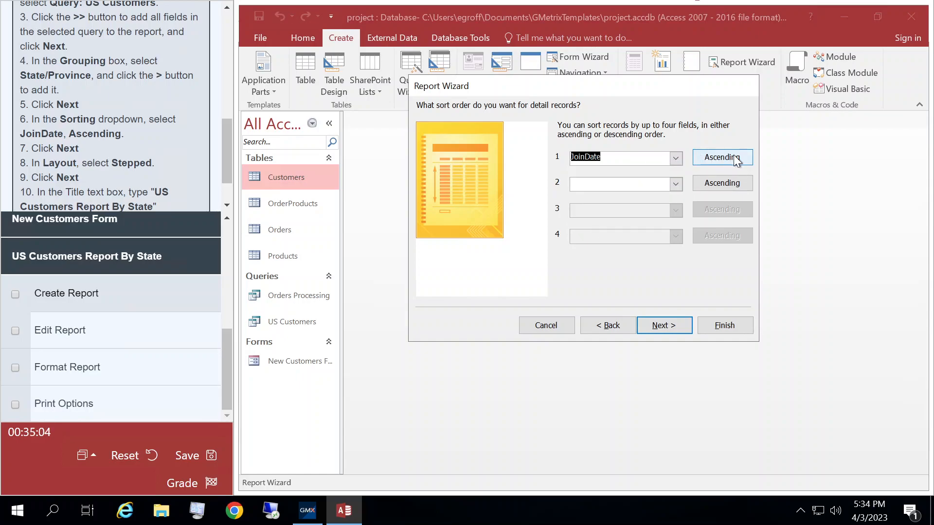
left_click(658, 324)
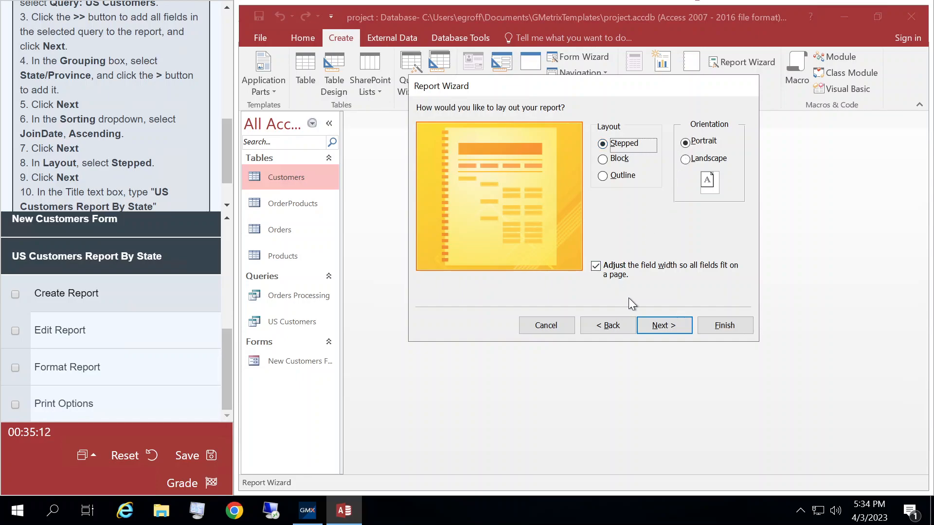
left_click(668, 325)
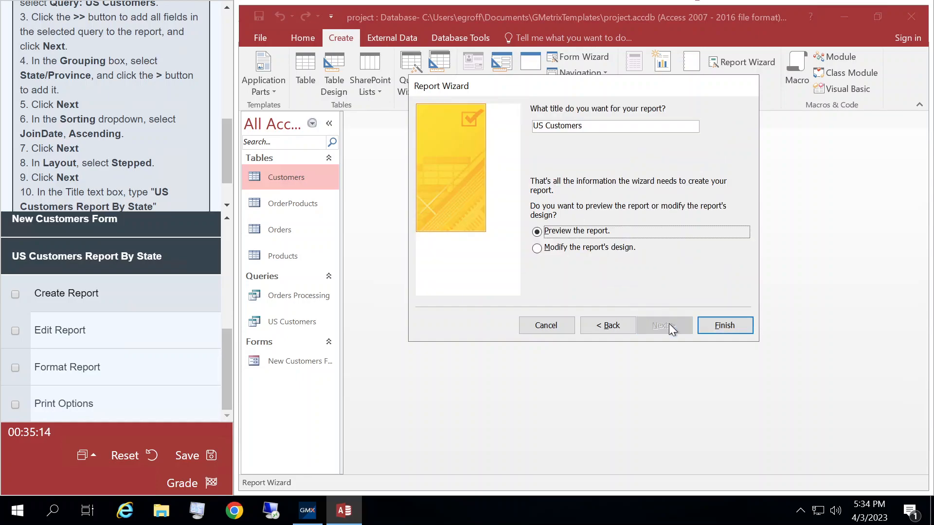
Step: Title the report "US Customers Report By State" and finish the wizard with the option to modify the report's design
left_click(608, 126)
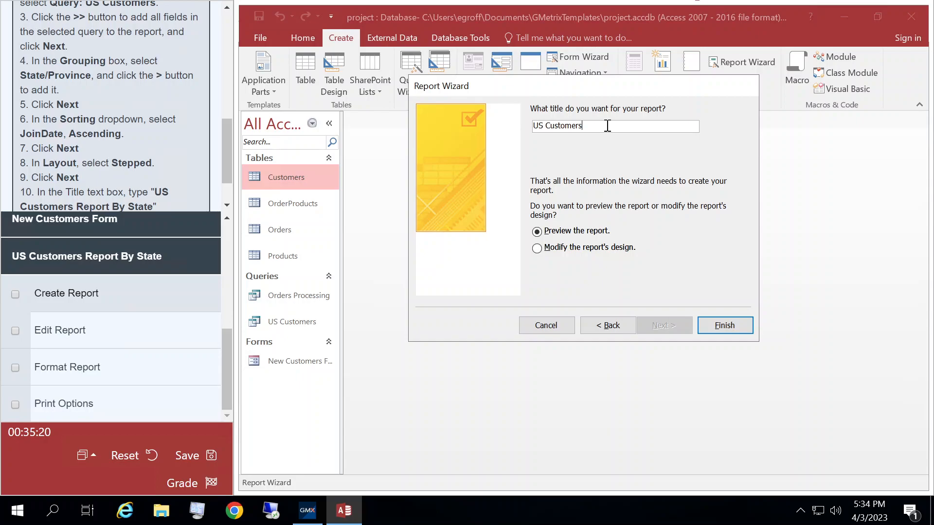
type("Report By State")
left_click_drag(226, 141, 234, 186)
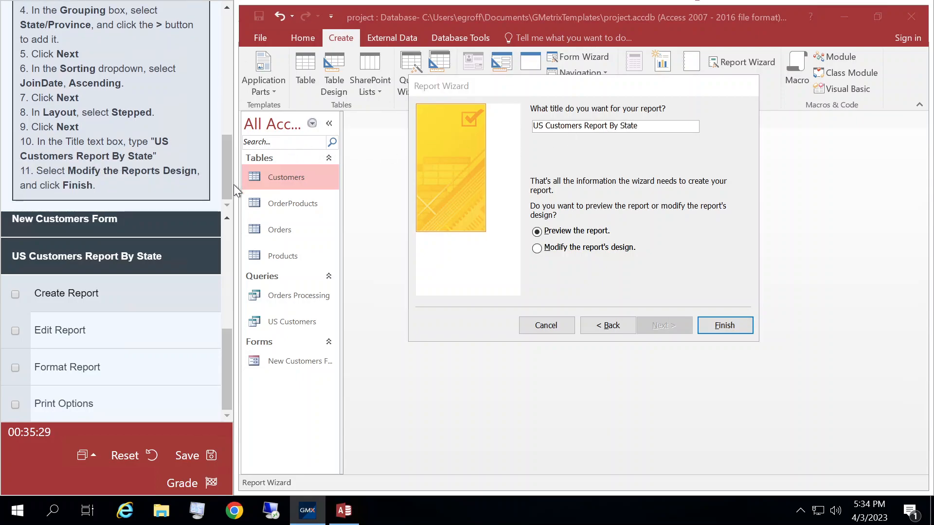
left_click(540, 251)
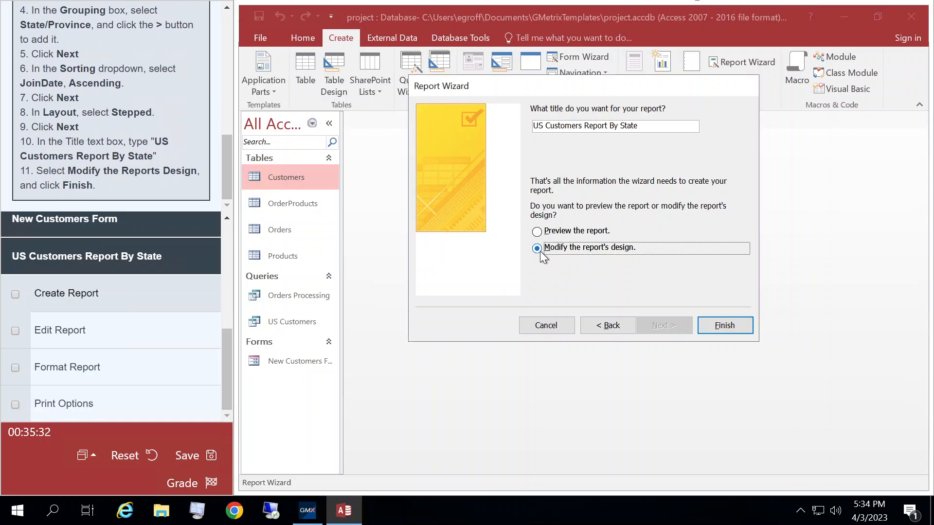
left_click(716, 324)
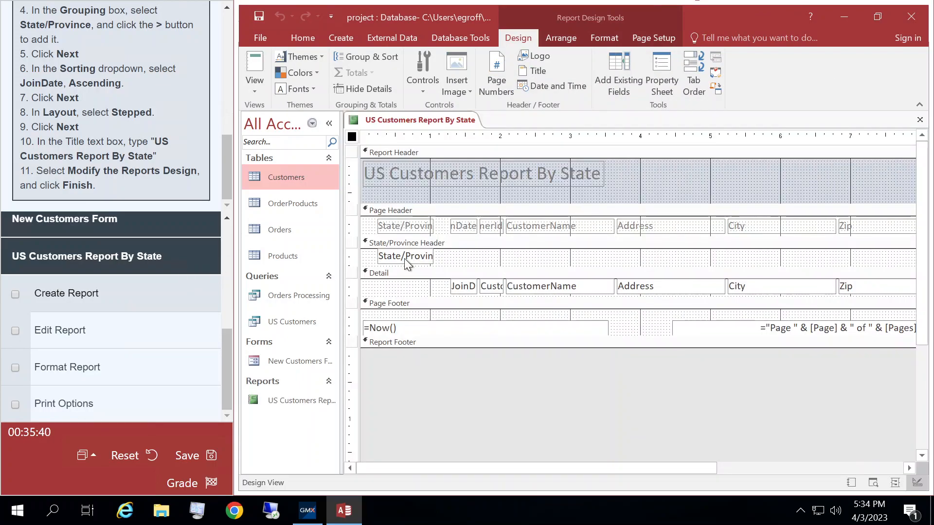
Step: Mark the Create Report task as completed and show the detailed Edit Report instructions
left_click(16, 295)
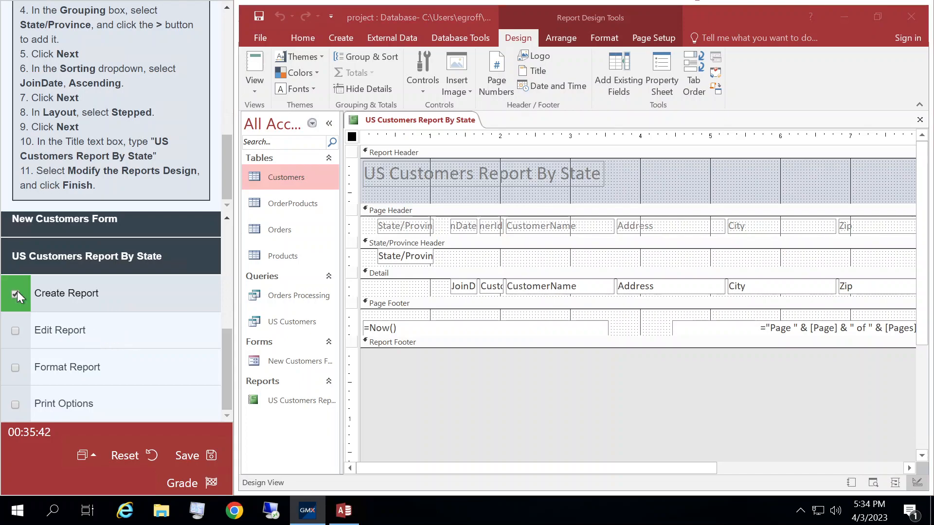
left_click(101, 343)
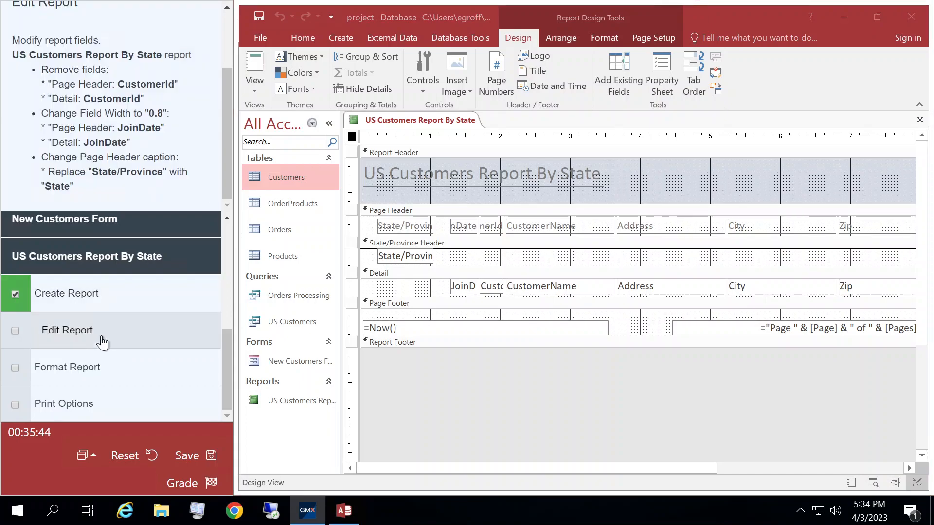
mouse_move(224, 139)
left_mouse_down()
mouse_move(230, 106)
mouse_move(231, 140)
left_mouse_up()
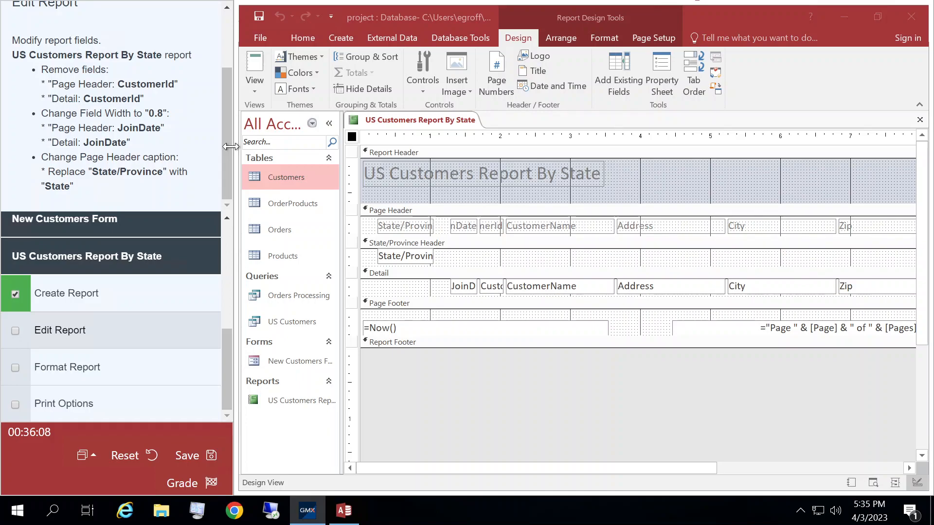
scroll(223, 144, "up", 3)
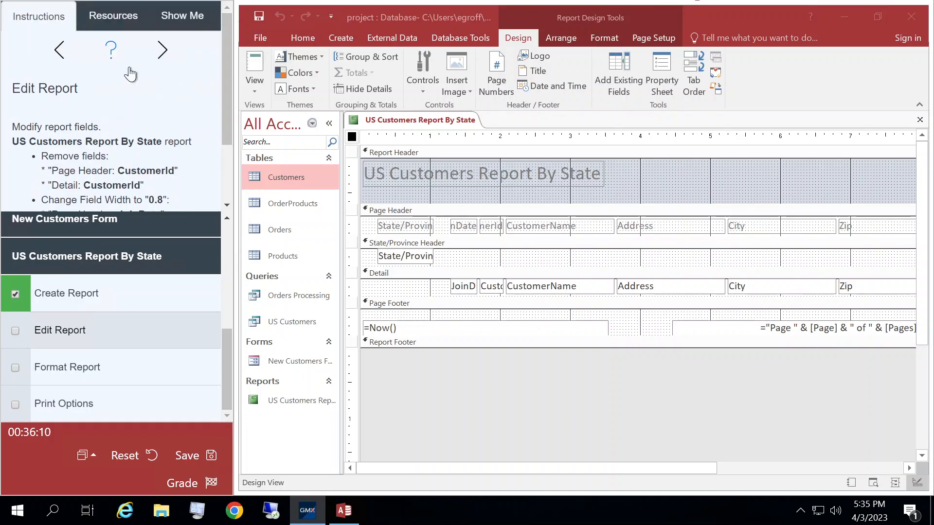
left_click_drag(223, 64, 229, 136)
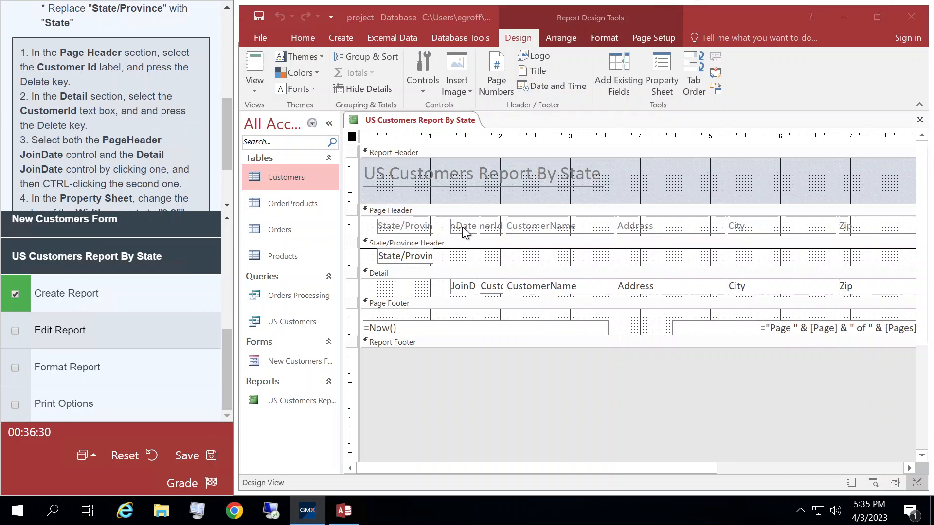
Step: Delete the CustomerId label from the Page Header section and the CustomerId text box from the Detail section
left_click(492, 232)
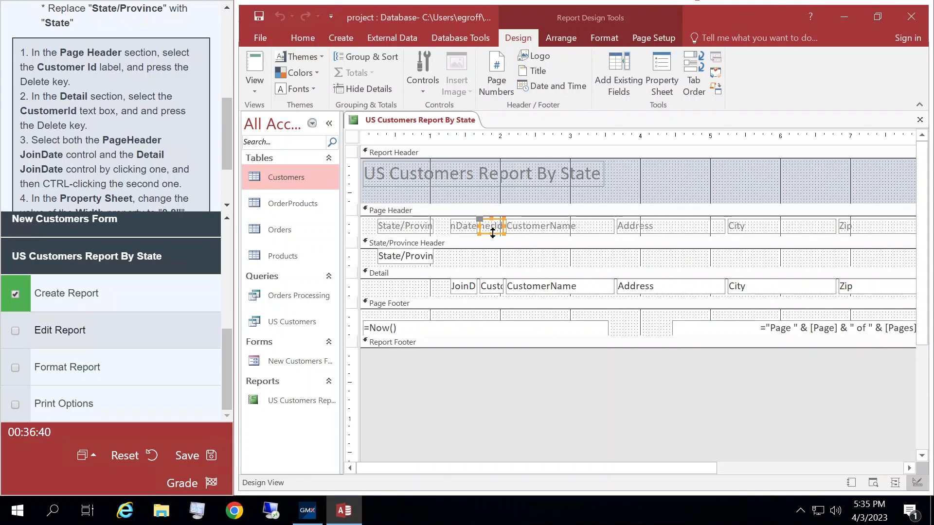
key("Delete")
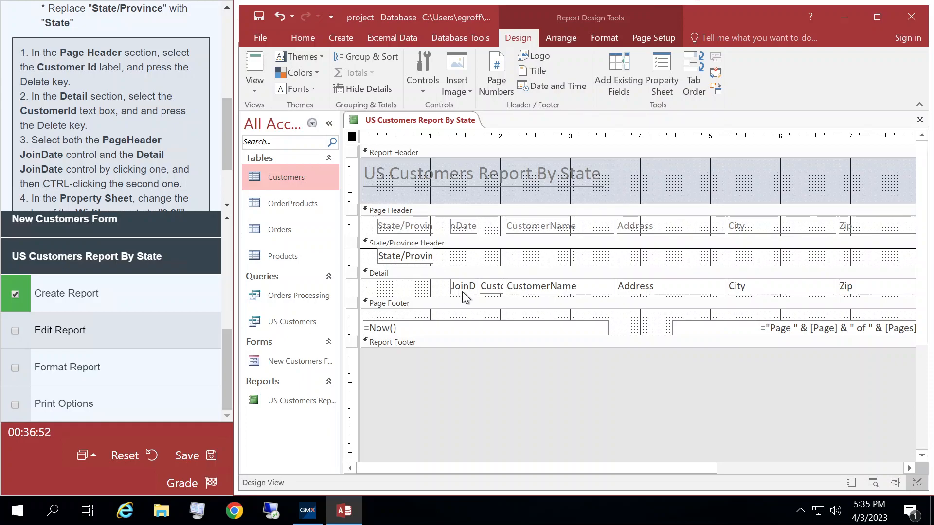
left_click(489, 292)
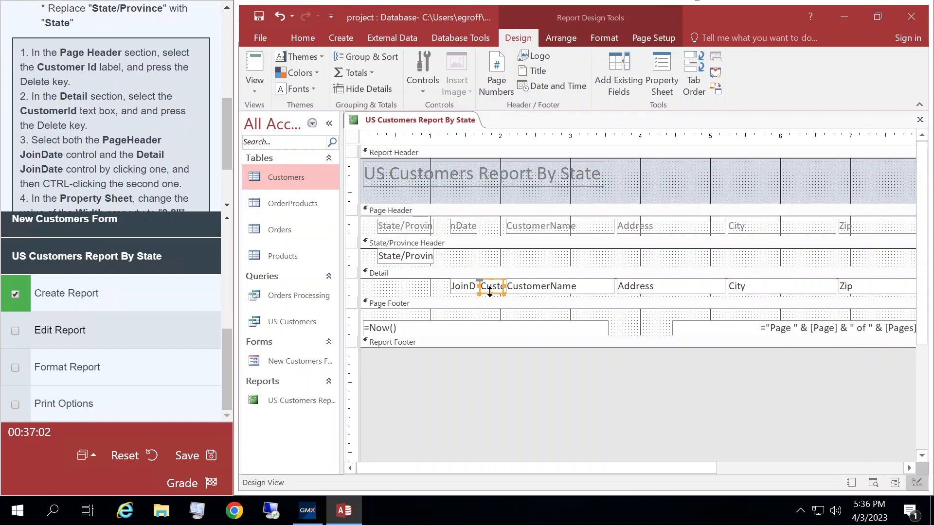
key("Delete")
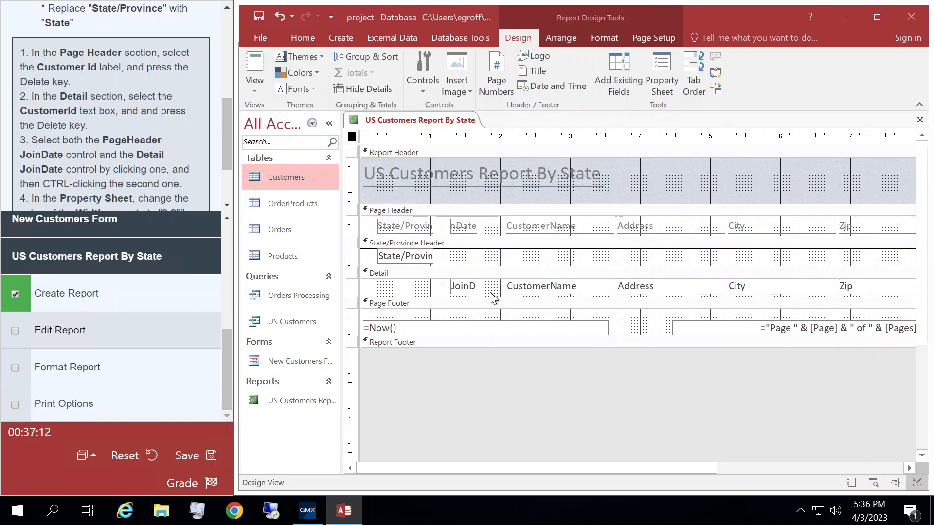
Step: Set the width of both the Page Header JoinDate label and the Detail JoinDate text box to 0.8"
left_click(462, 232)
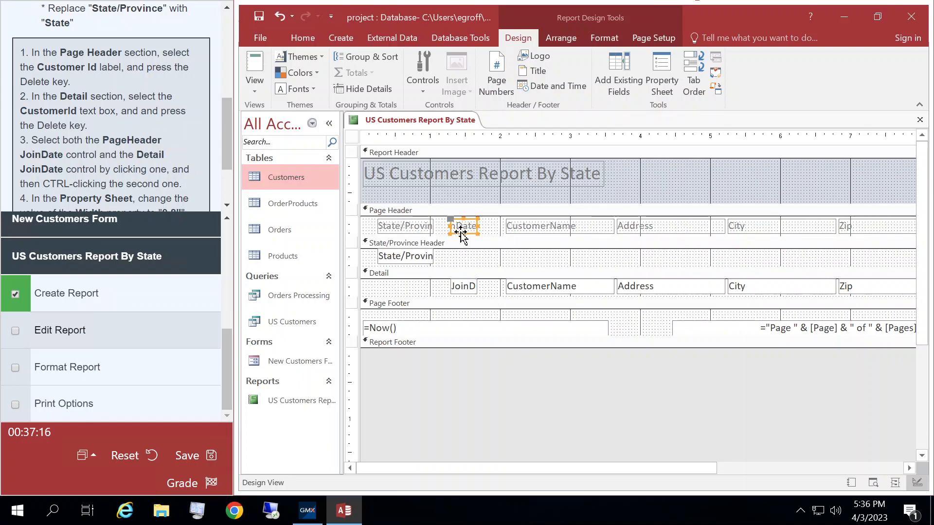
left_click(465, 292, "ctrl")
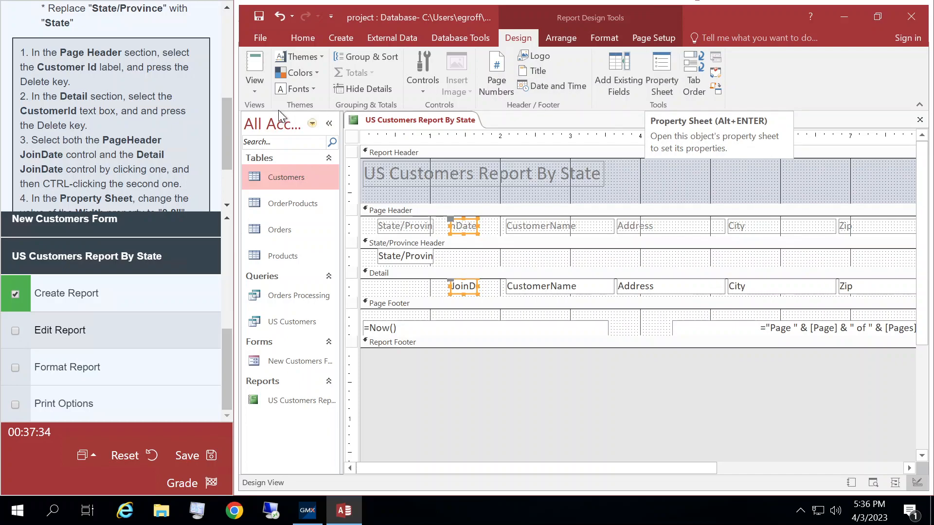
left_click_drag(227, 129, 229, 152)
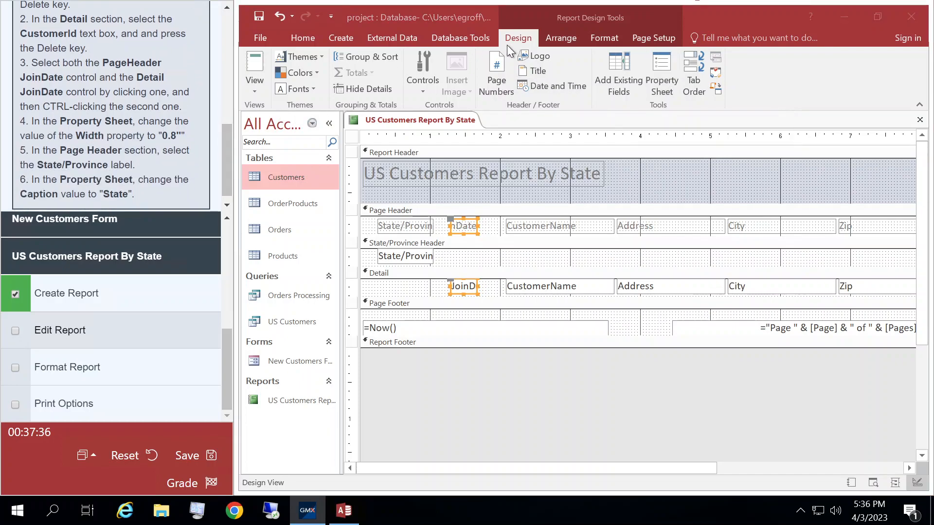
left_click(662, 66)
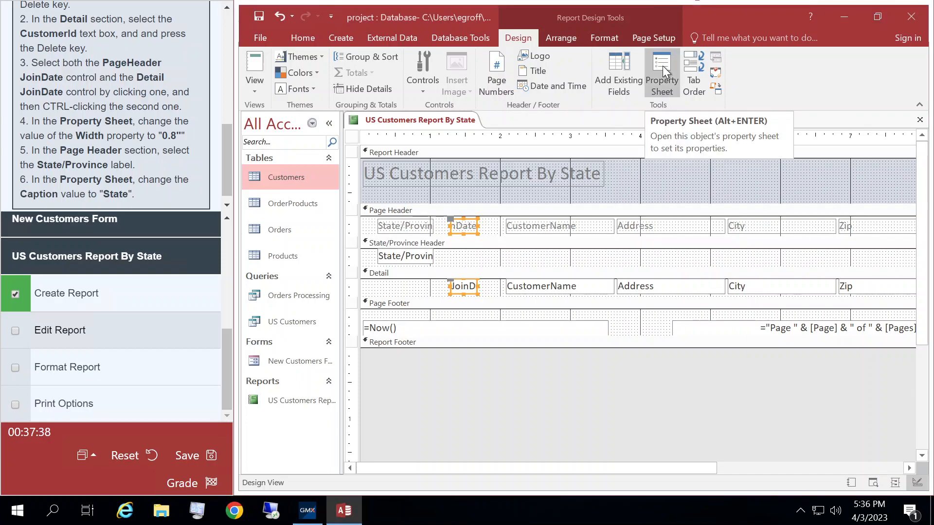
left_click(662, 65)
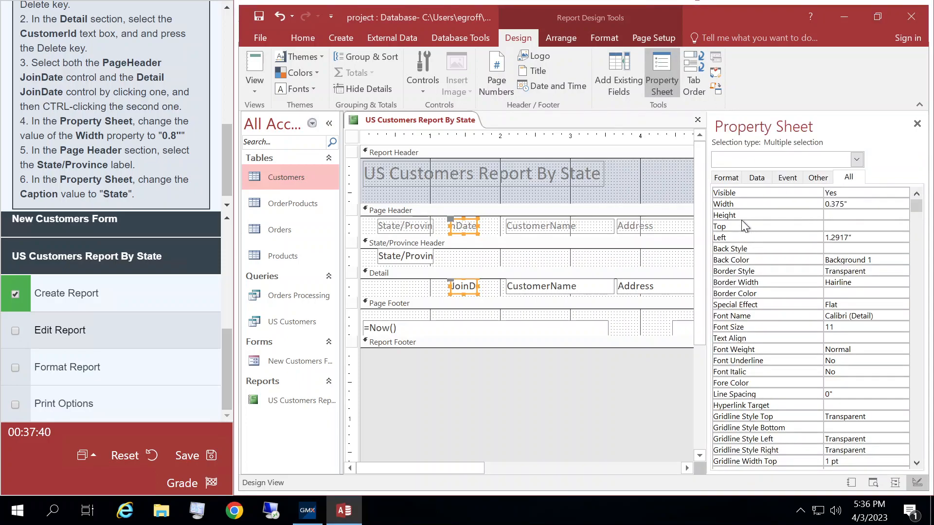
left_click(846, 205)
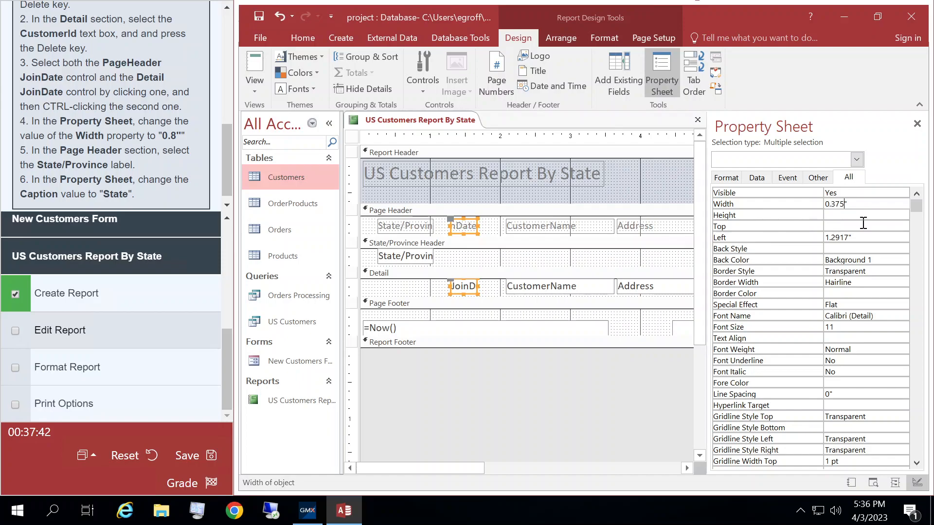
key("BackSpace")
key("BackSpace")
key("BackSpace")
type("8")
left_click(849, 214)
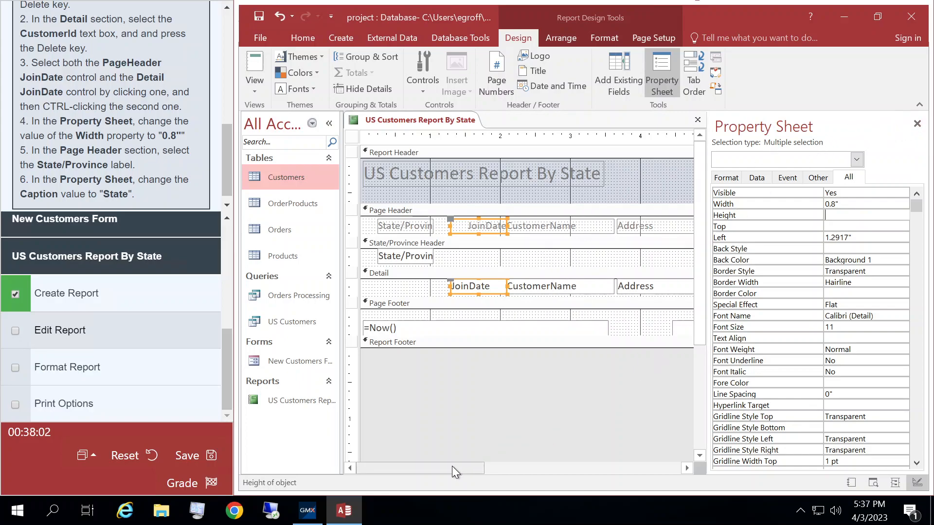
Step: Change the caption of the State/Province label in the Page Header section to "State"
mouse_move(460, 466)
left_mouse_down()
mouse_move(656, 475)
mouse_move(441, 465)
left_mouse_up()
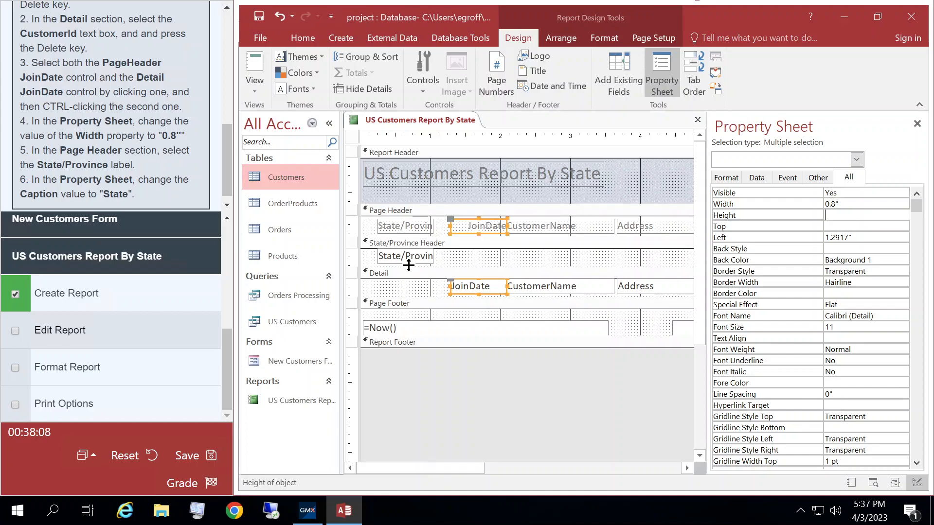
left_click(394, 225)
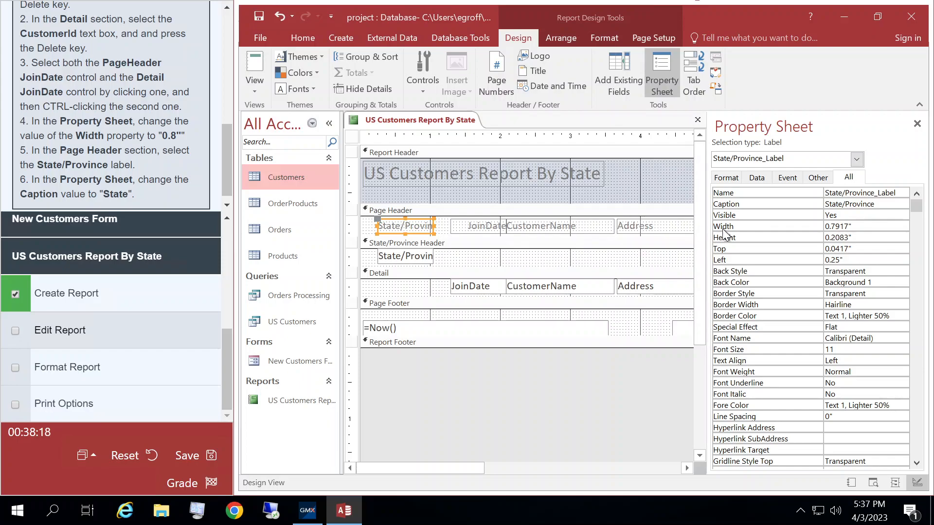
left_click(874, 204)
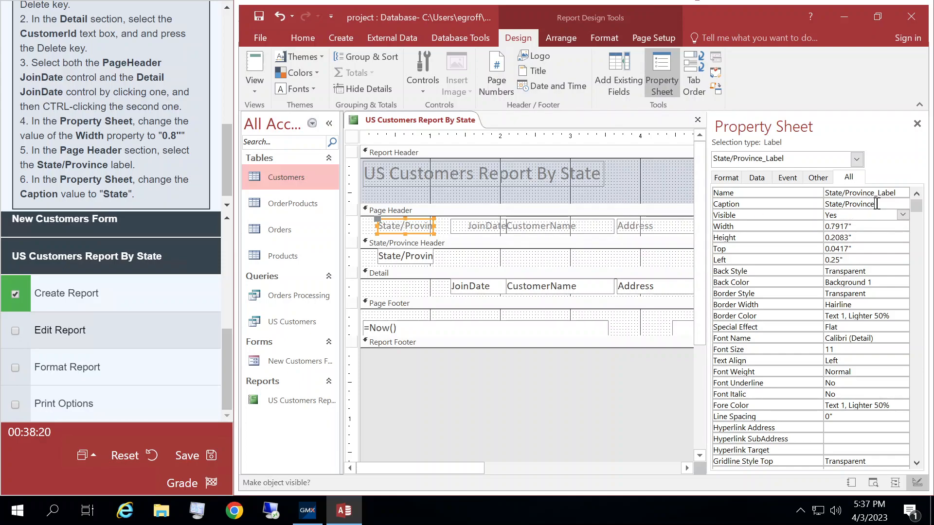
key("BackSpace")
key("BackSpace")
key("BackSpace")
key("BackSpace")
key("BackSpace")
key("BackSpace")
key("BackSpace")
key("BackSpace")
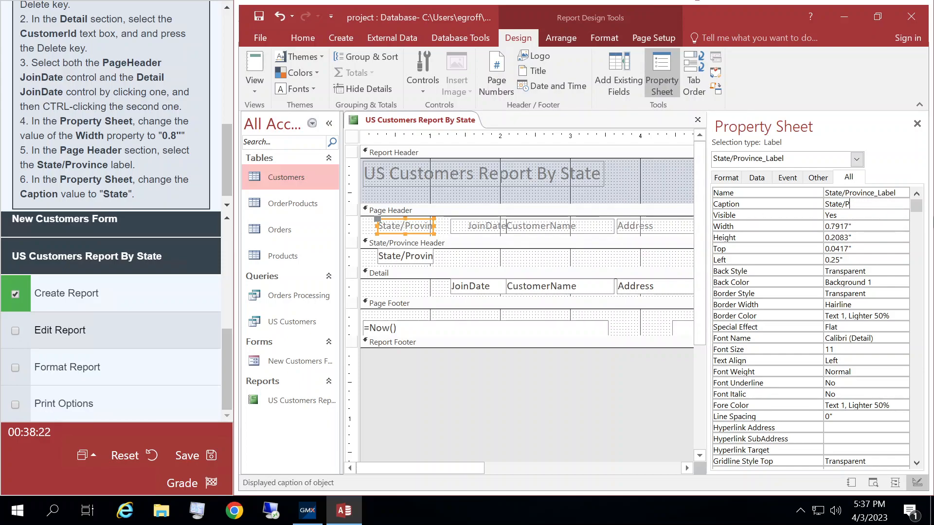
key("BackSpace")
Step: Mark the Edit Report task as completed and show the detailed Format Report instructions
left_click(15, 331)
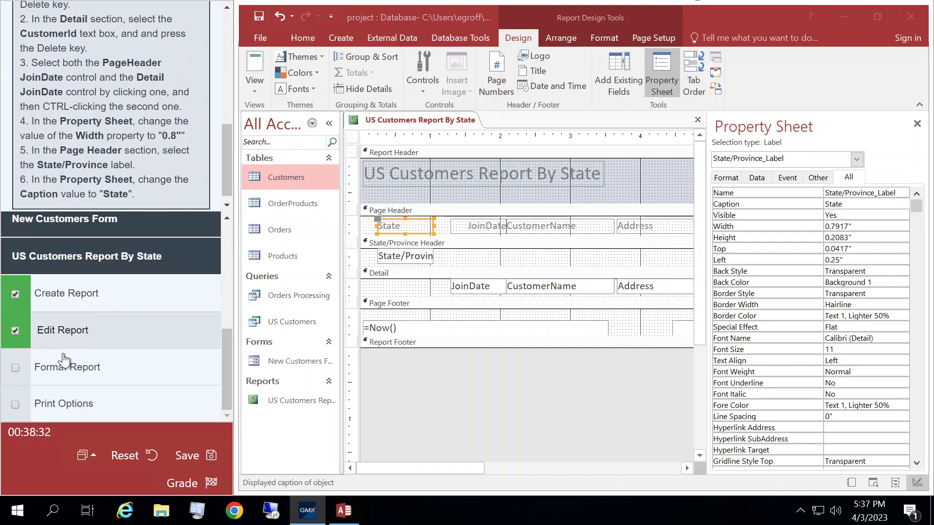
left_click(94, 368)
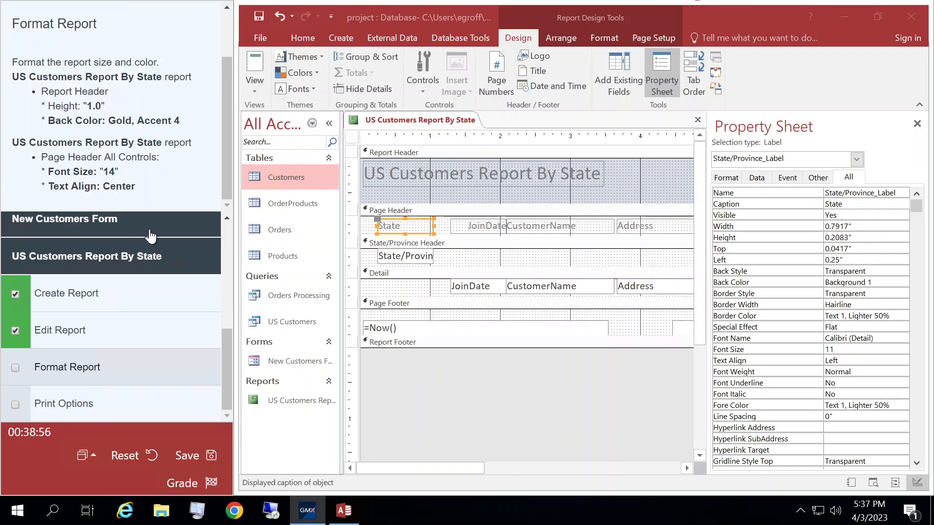
left_click_drag(224, 167, 225, 94)
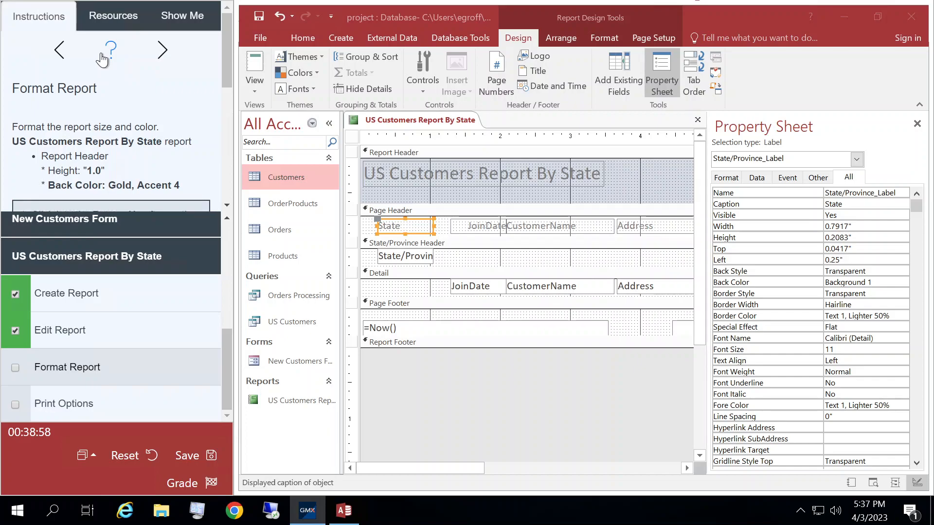
left_click_drag(224, 44, 230, 100)
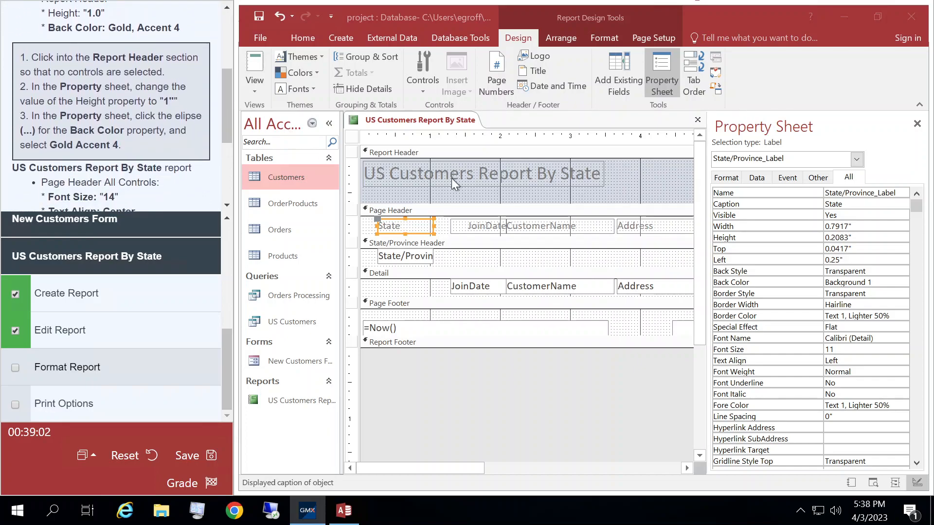
Step: Set the height of the Report Header section to 1"
left_click(630, 176)
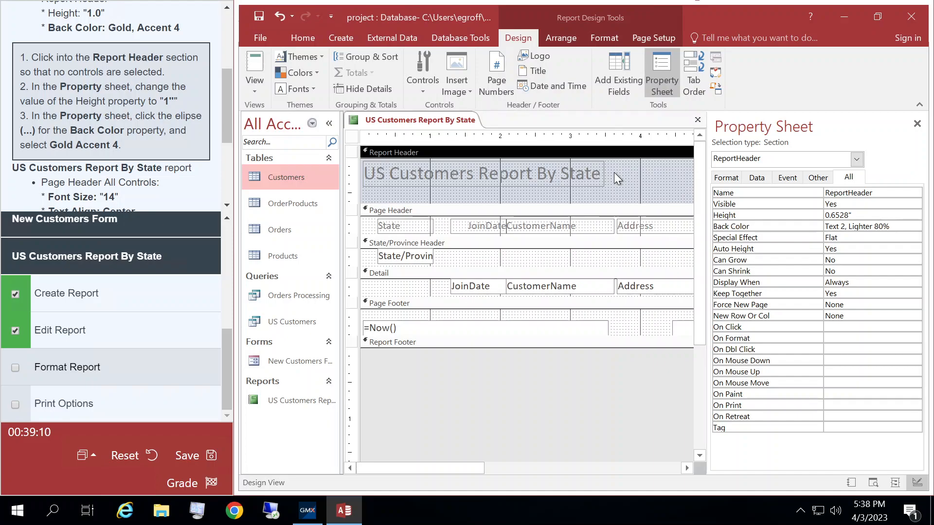
left_click(849, 215)
key("BackSpace")
key("BackSpace")
key("BackSpace")
key("BackSpace")
key("BackSpace")
key("BackSpace")
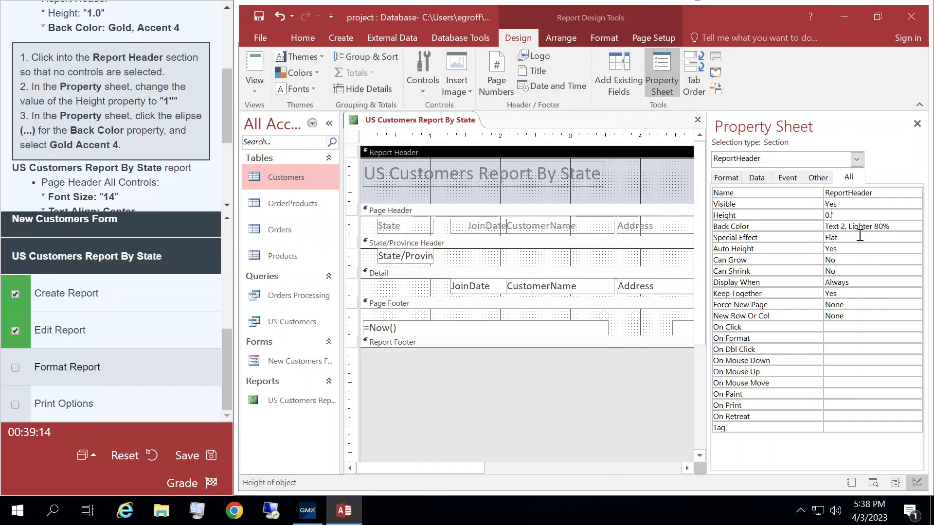
type("1")
Step: Set the Report Header section's back color to Gold, Accent 4
left_click(902, 226)
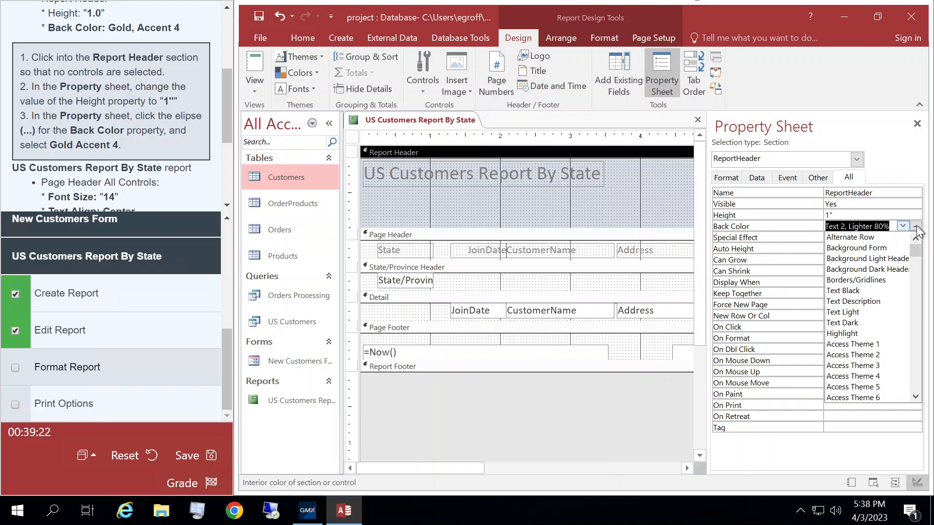
left_click(916, 227)
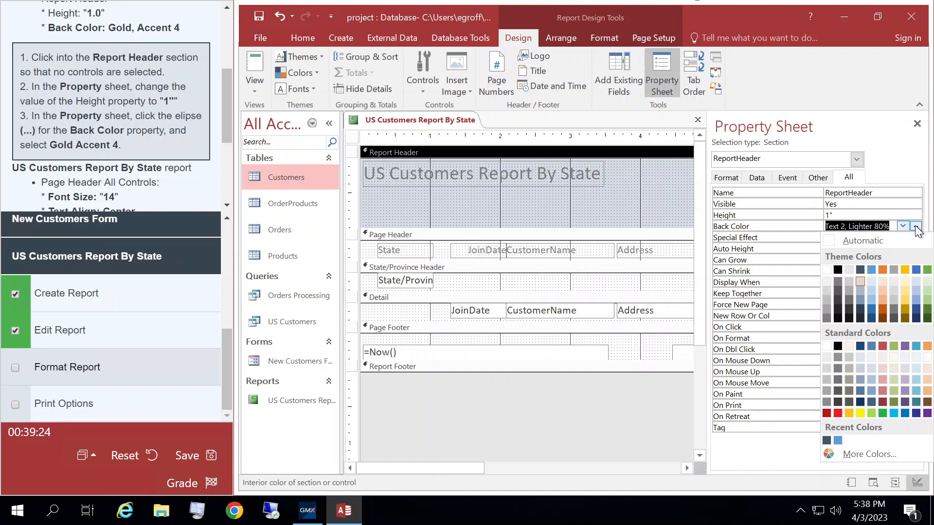
left_click(906, 270)
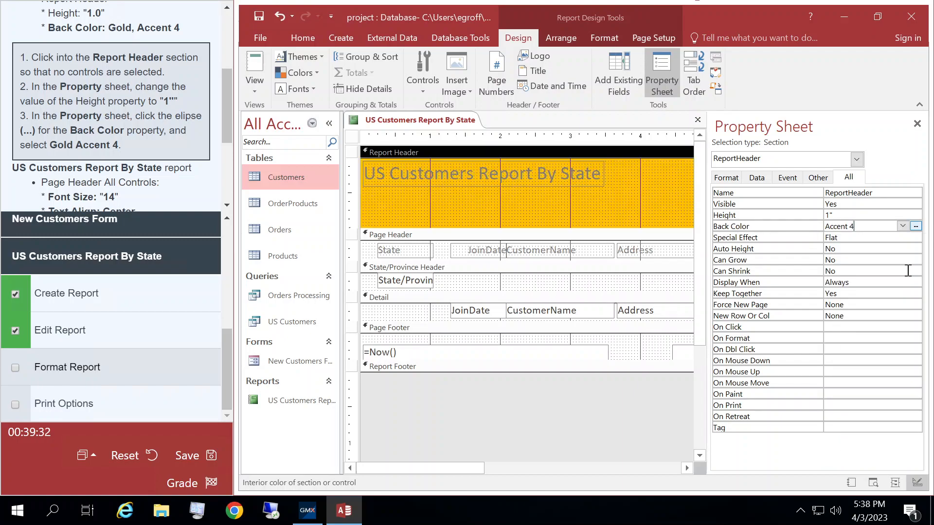
Step: Set the font size of all six Page Header labels, from State through Zip, to 14
left_click_drag(226, 131, 233, 181)
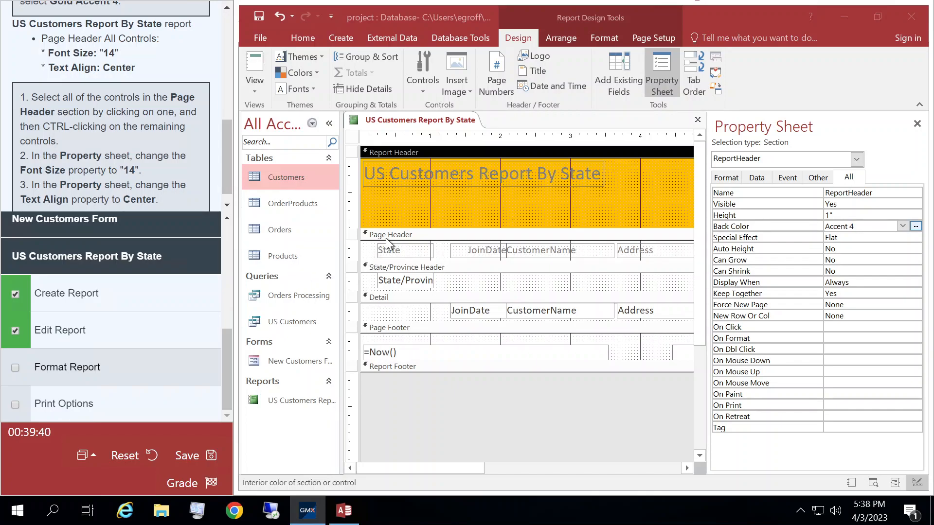
left_click(405, 255)
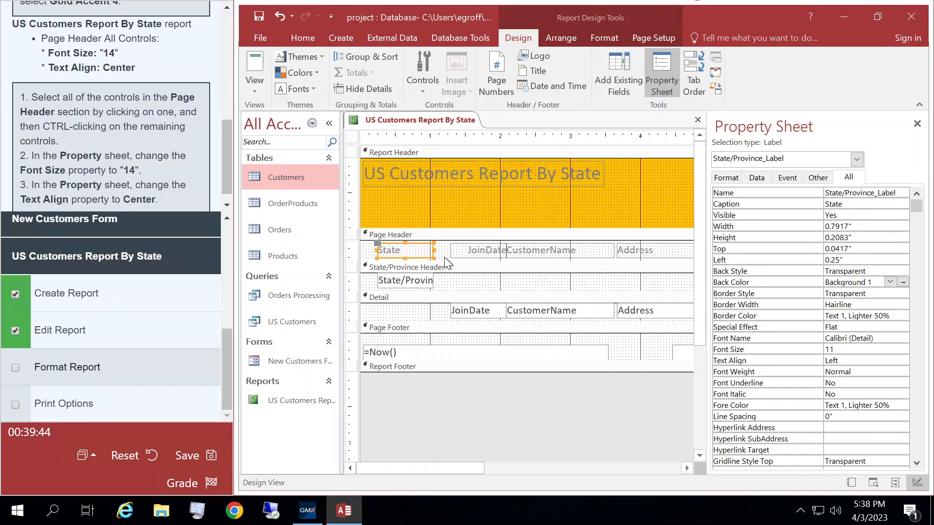
left_click(474, 258, "ctrl")
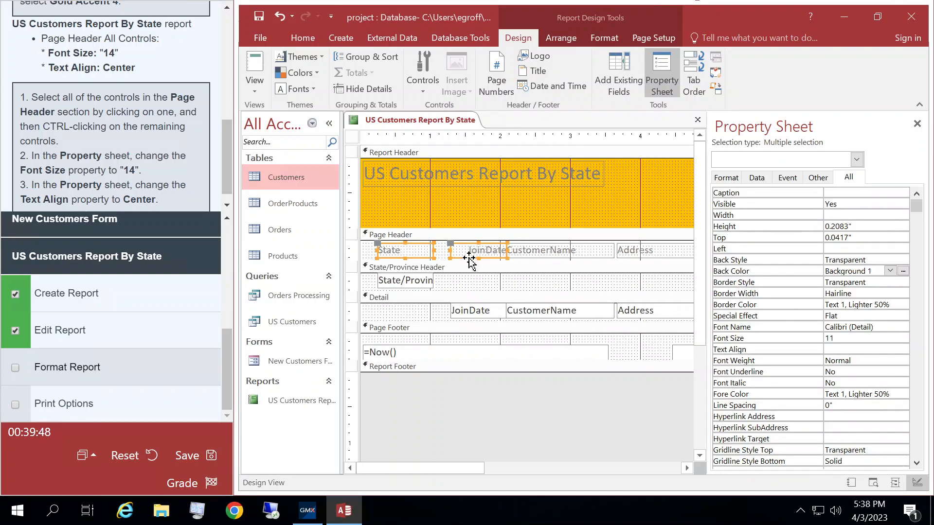
left_click(544, 258, "ctrl")
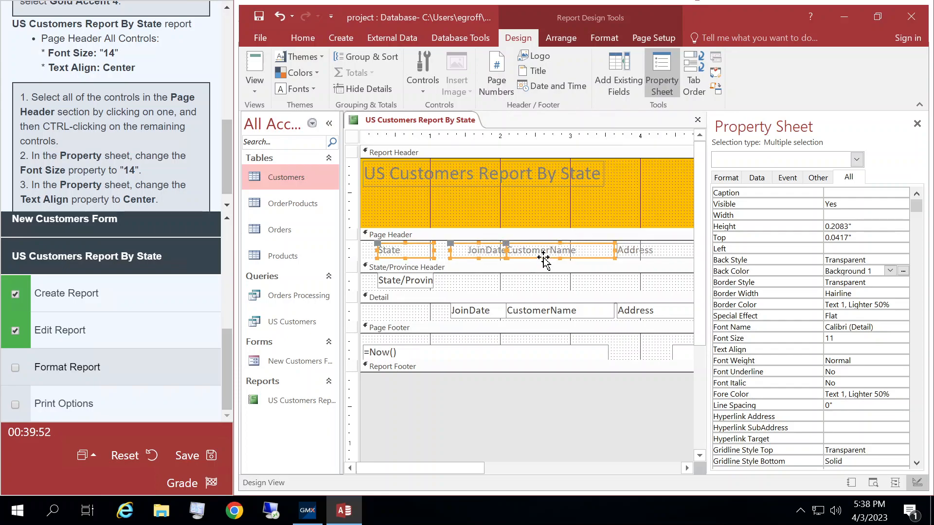
left_click(639, 252, "ctrl")
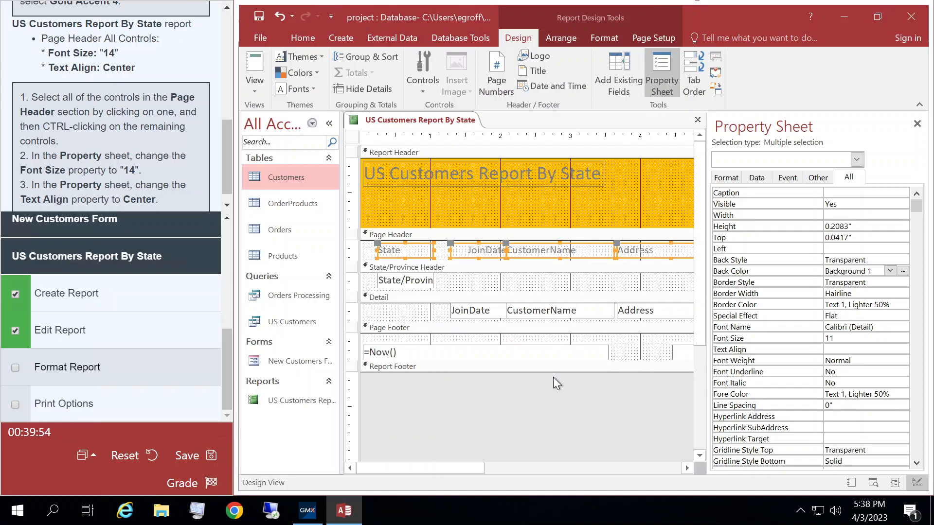
left_click_drag(429, 471, 588, 449)
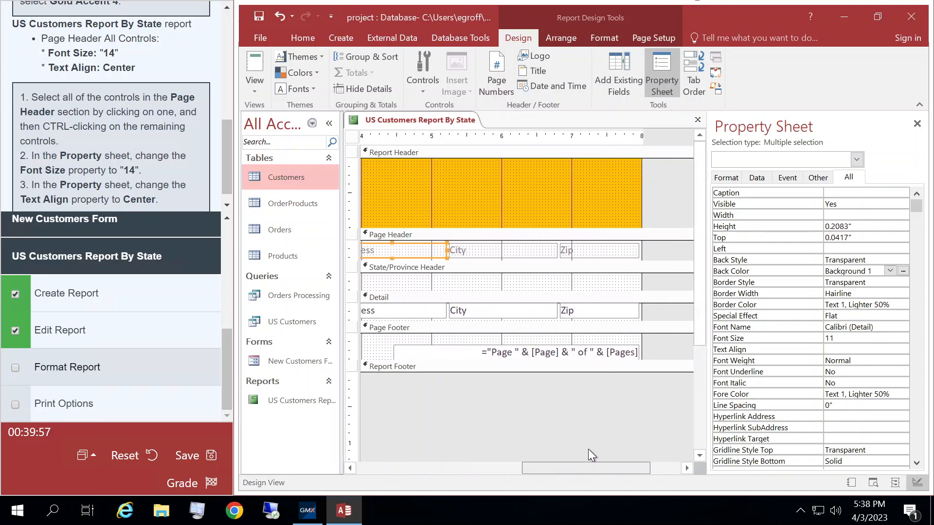
left_click(471, 252, "ctrl")
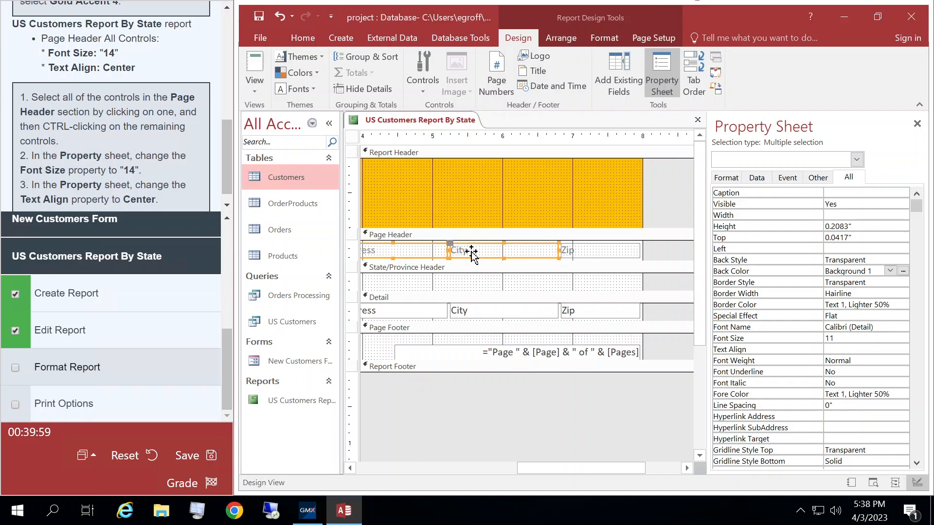
left_click(600, 250, "ctrl")
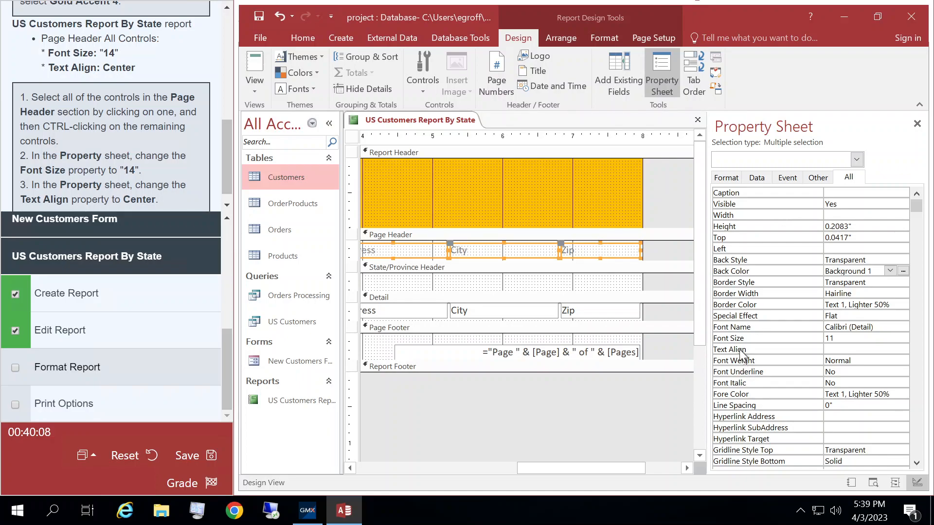
left_click(851, 338)
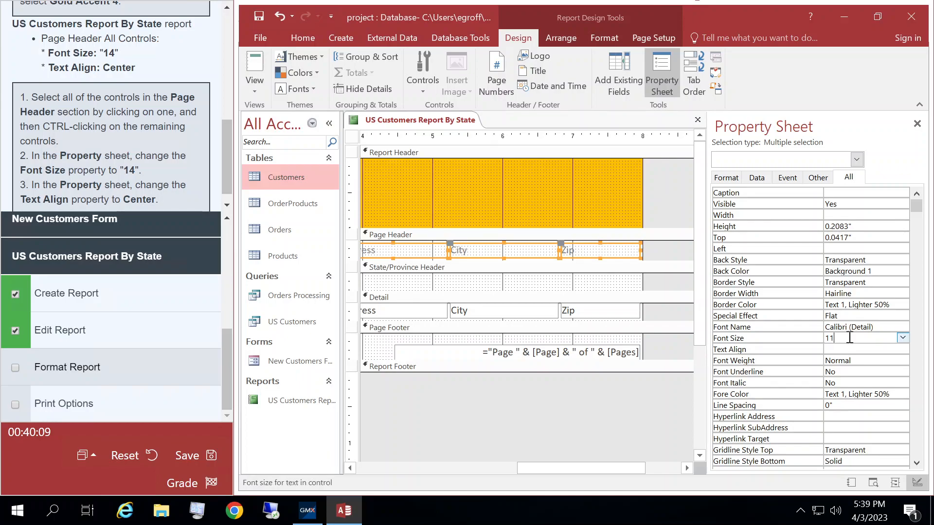
left_click(903, 338)
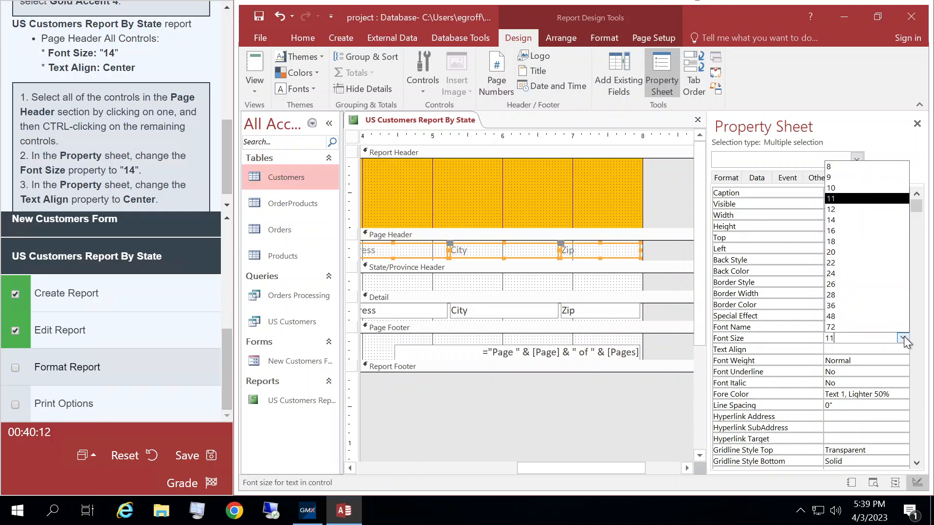
left_click(835, 223)
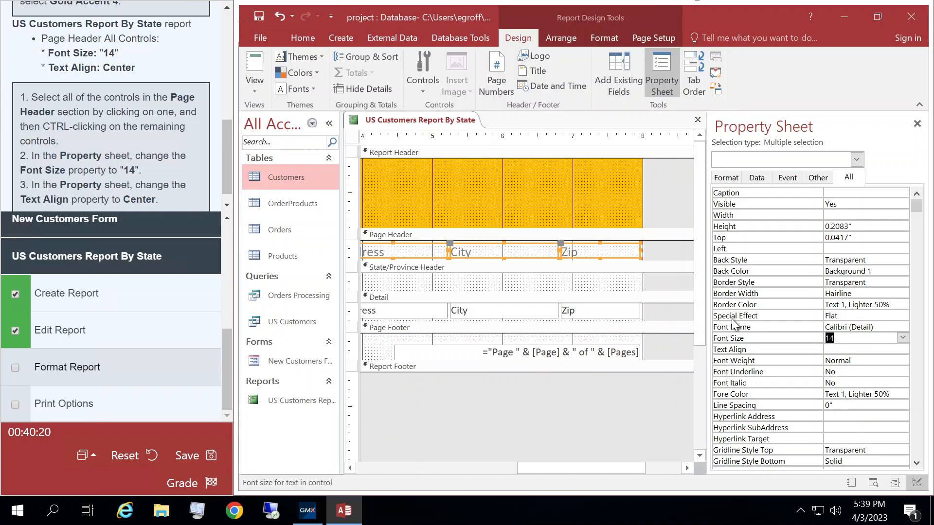
Step: Set the text alignment of the selected Page Header labels to Center
left_click(852, 349)
left_click(903, 349)
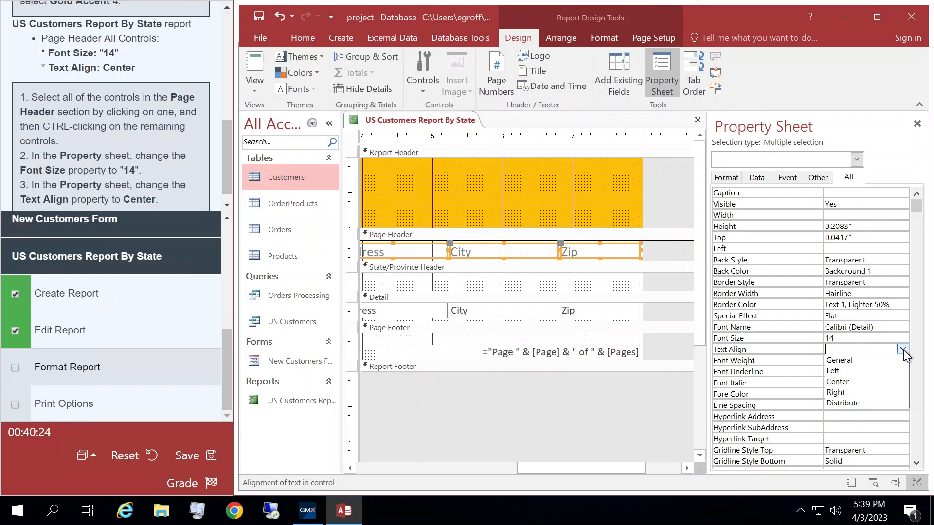
left_click(844, 382)
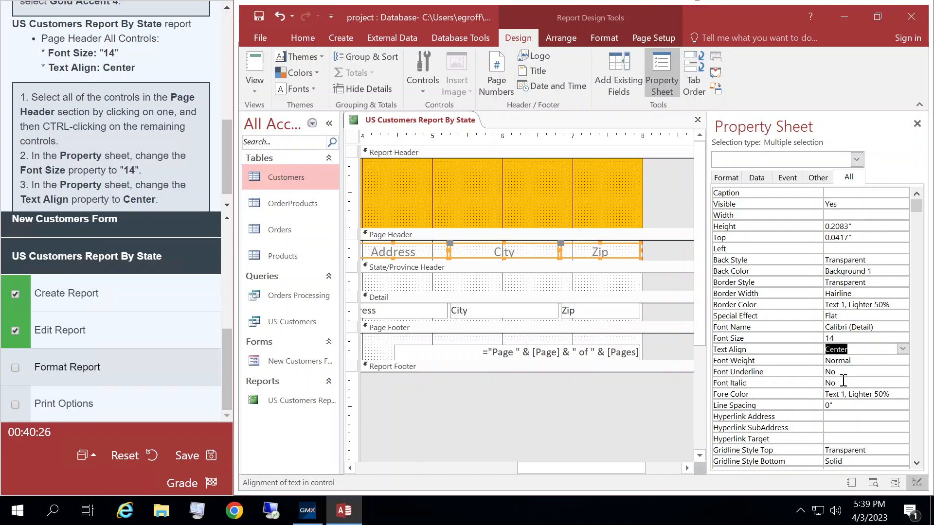
Step: Mark the Format Report task as completed
left_click(13, 371)
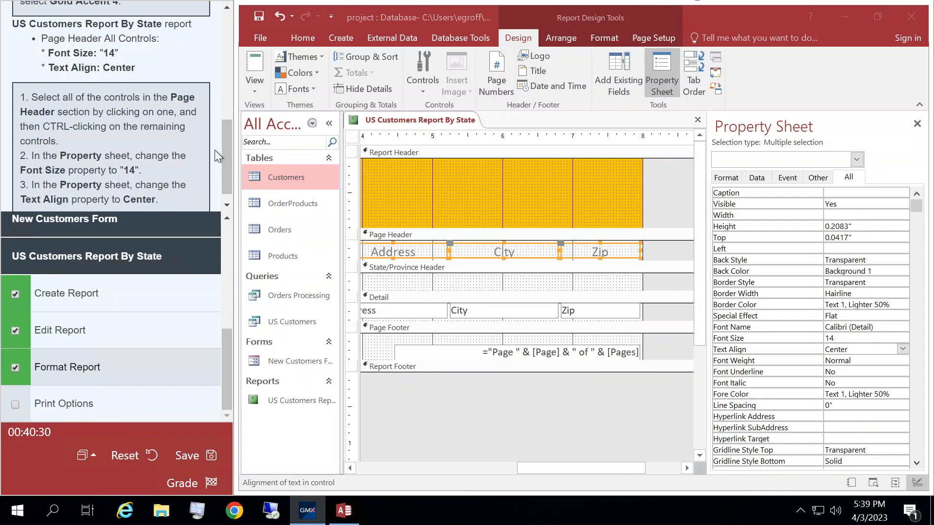
scroll(227, 146, "down", 1)
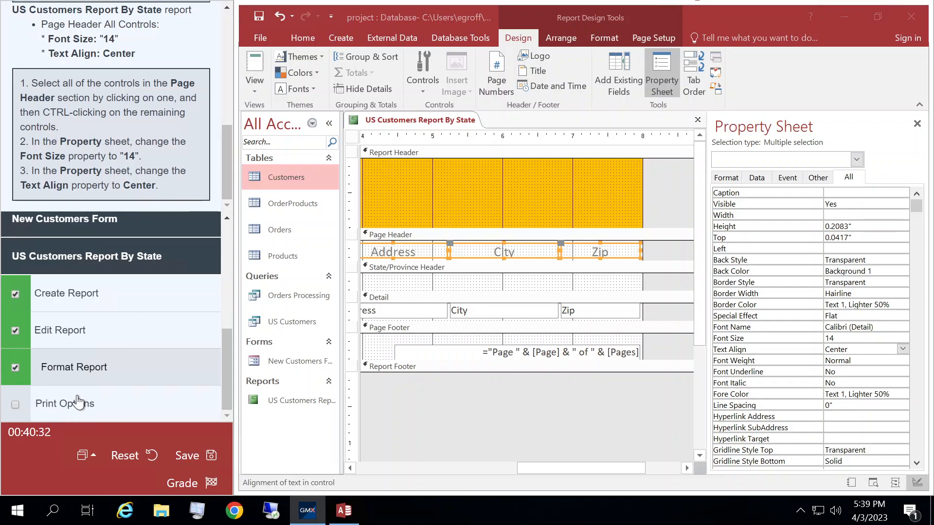
Step: Open the Print Options task with its step-by-step help and close the report's Property Sheet
left_click(81, 406)
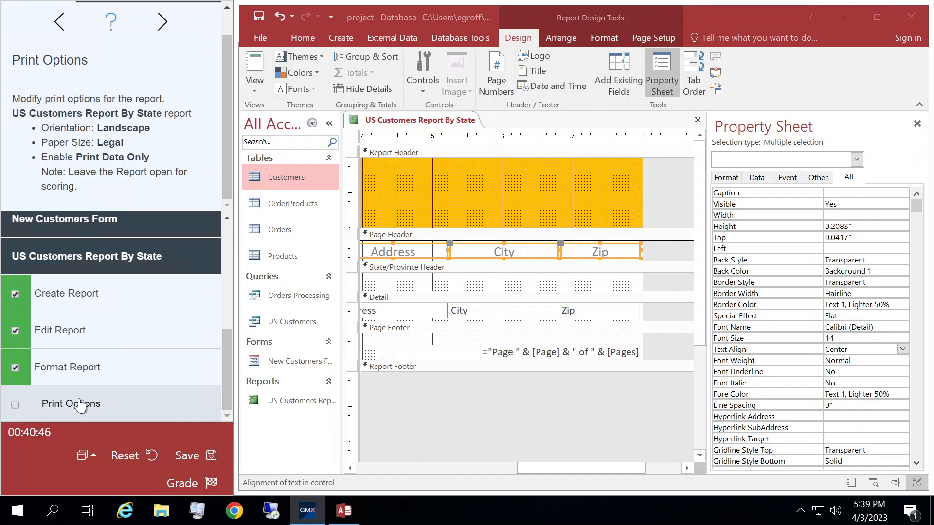
left_click(916, 126)
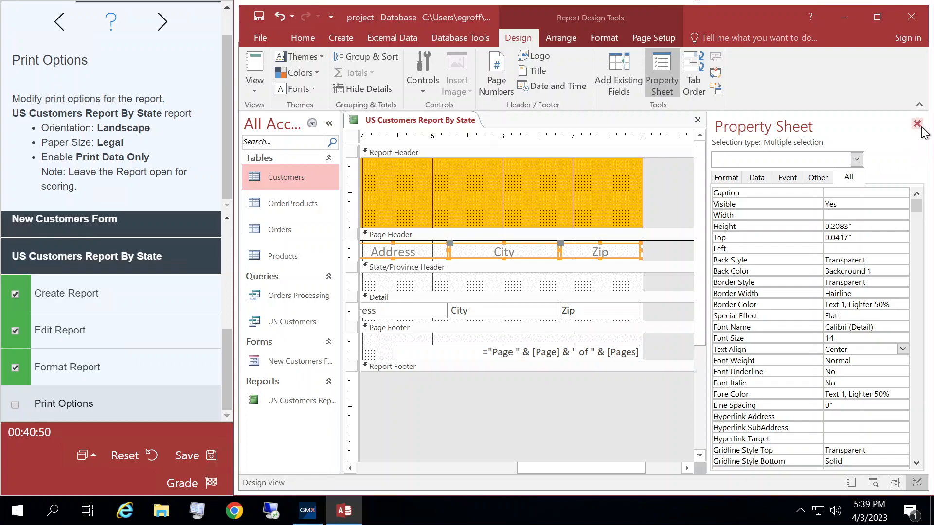
left_click(917, 125)
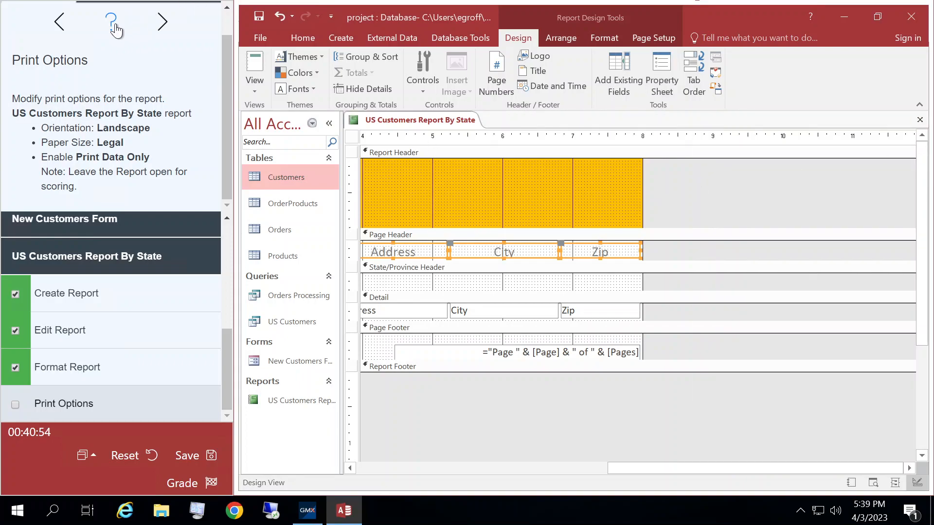
left_click(111, 22)
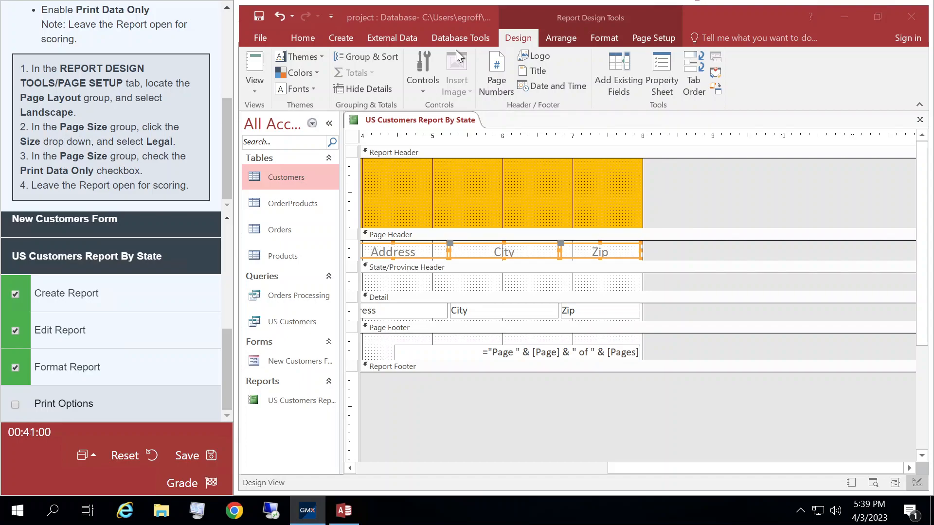
Step: Set the US Customers Report By State page orientation to Landscape and its paper size to Legal
left_click(658, 36)
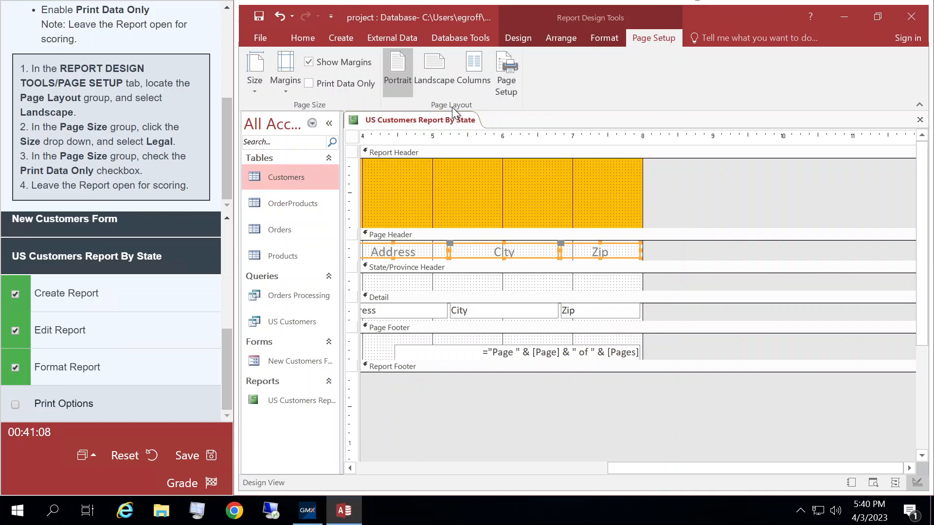
left_click(432, 70)
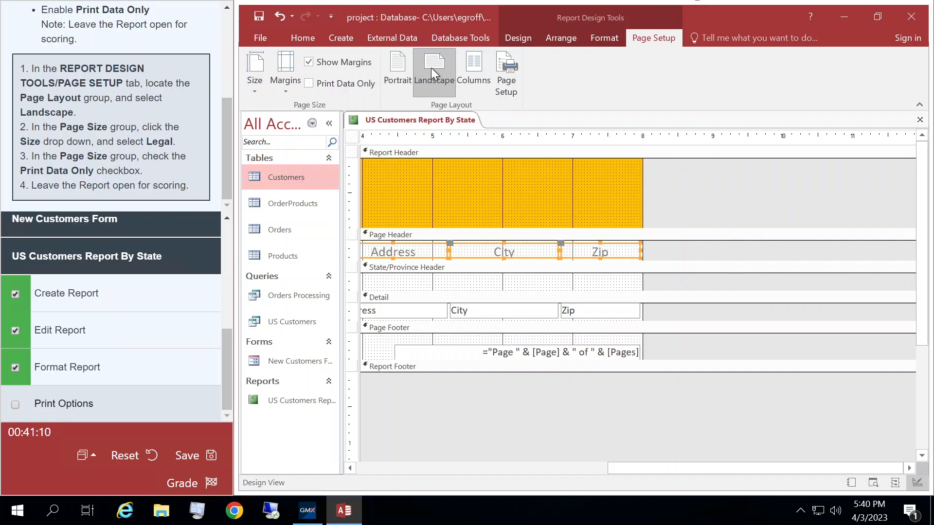
left_click(253, 90)
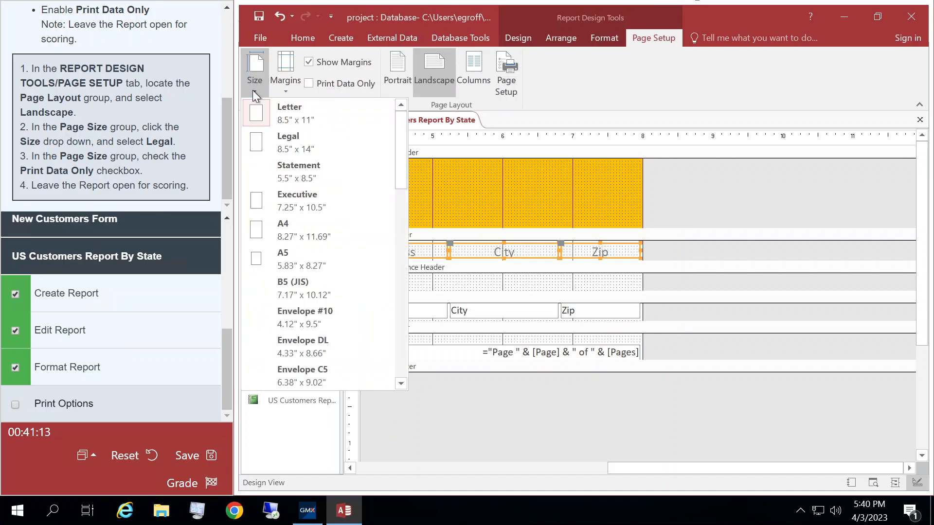
left_click(291, 141)
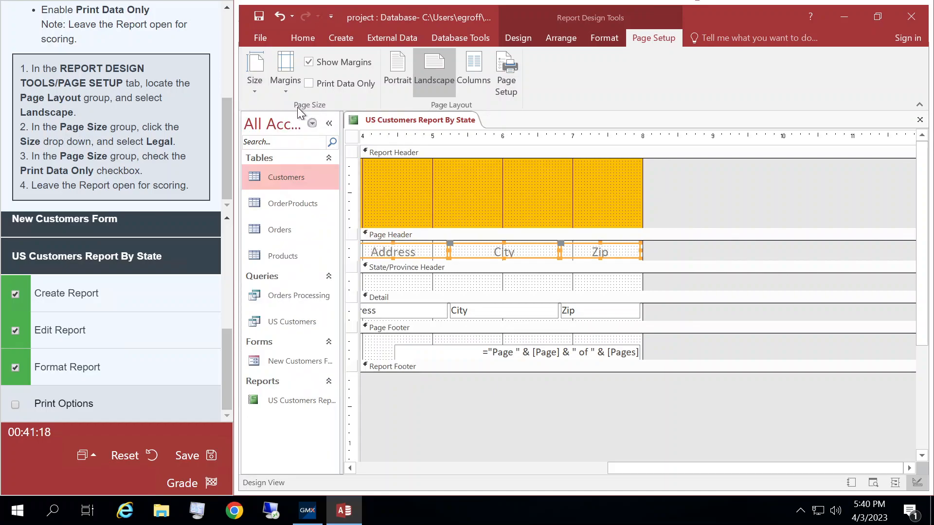
Step: Enable Print Data Only for the US Customers Report By State and save the report
left_click(311, 83)
left_click(227, 160)
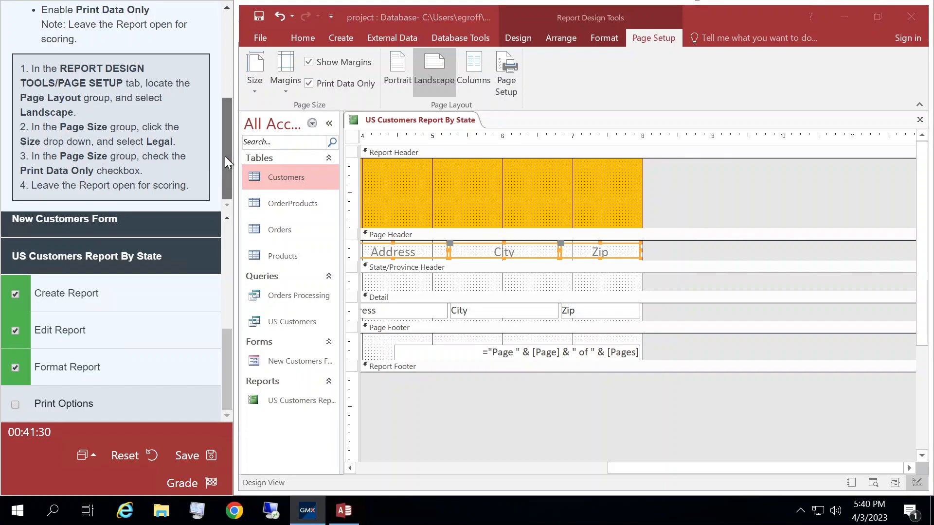
left_click(258, 23)
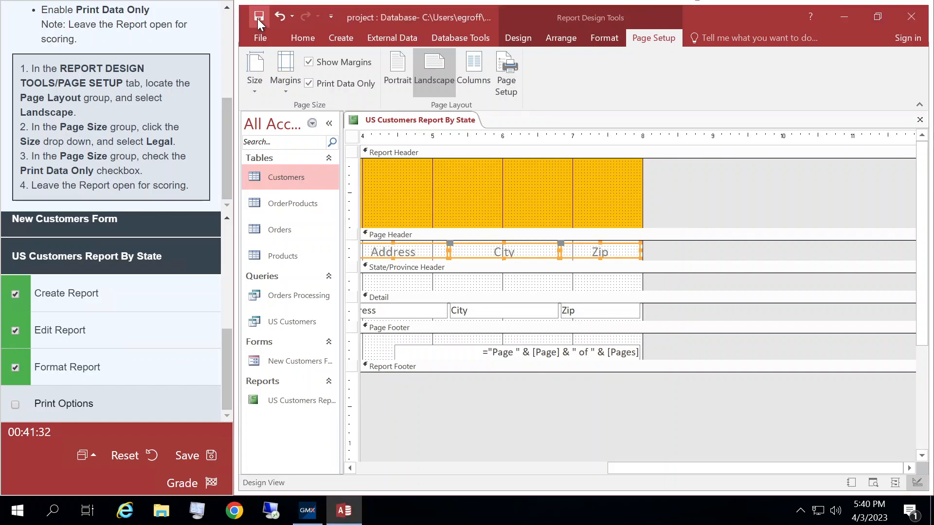
Step: Mark the Print Options task as completed and grade the project to get the task feedback
left_click(17, 407)
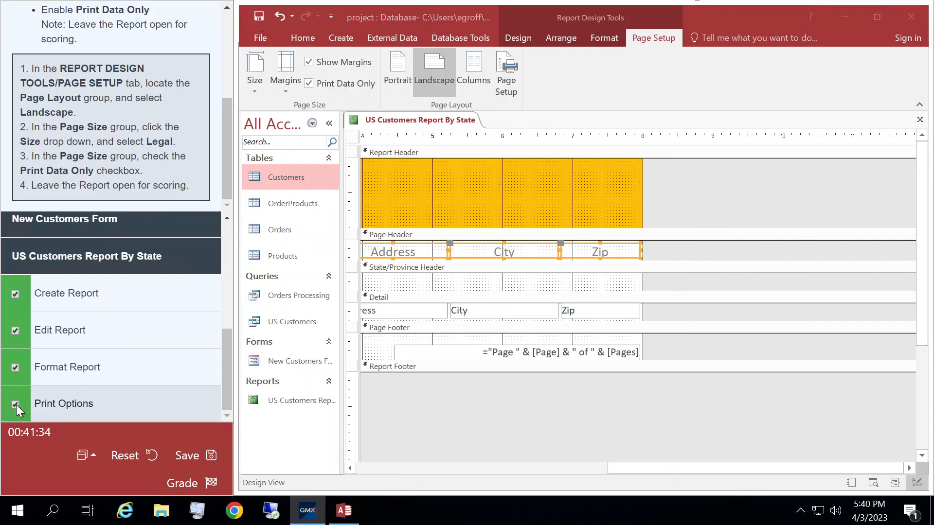
left_click(190, 483)
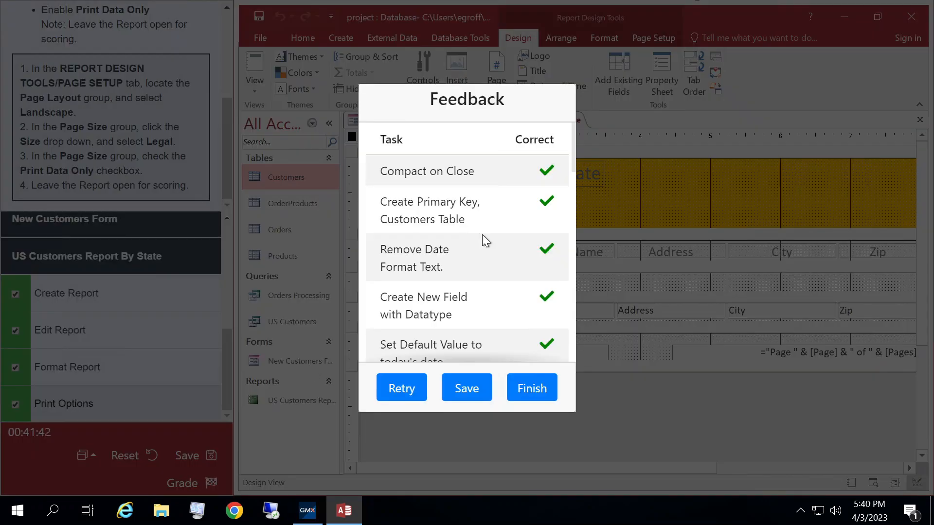
mouse_move(574, 144)
left_mouse_down()
mouse_move(582, 342)
mouse_move(578, 141)
left_mouse_up()
Step: Finish the practice test, dismissing the Access alert, and review the results page down to the score breakdown
left_click(532, 388)
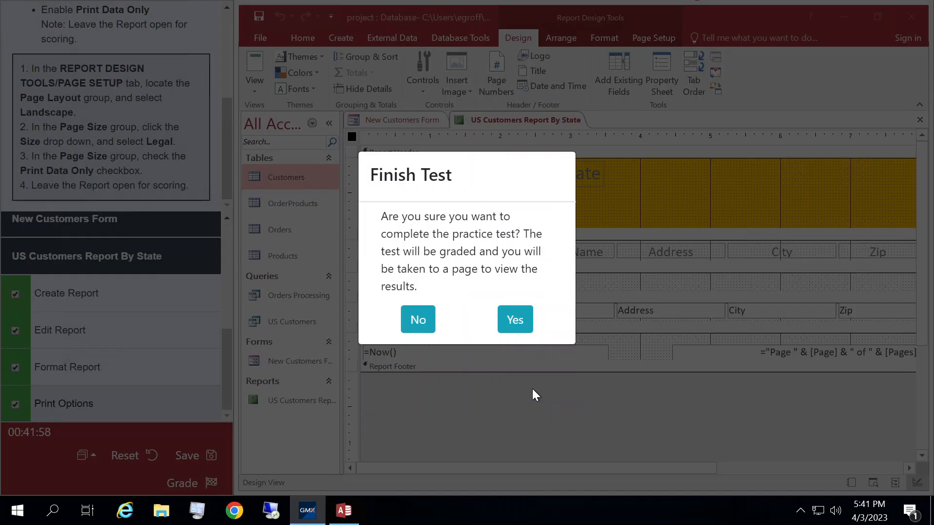
left_click(512, 320)
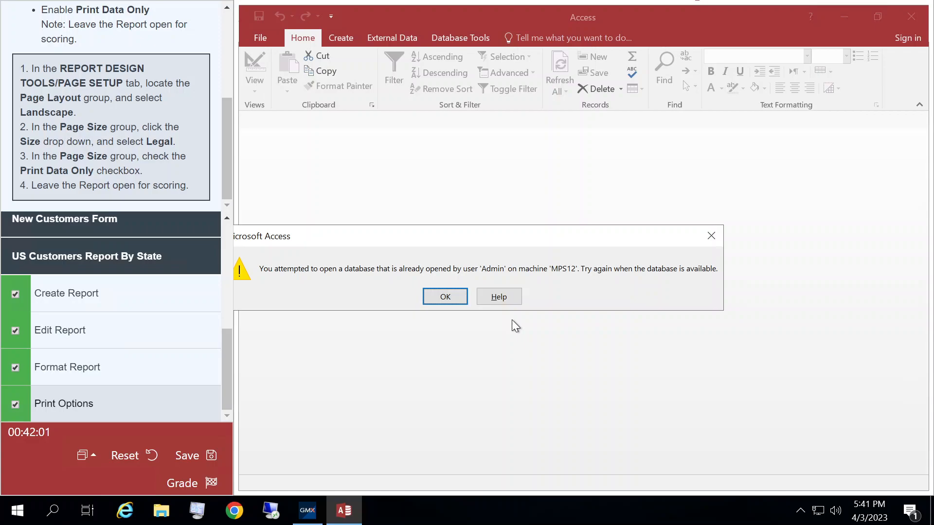
left_click(444, 299)
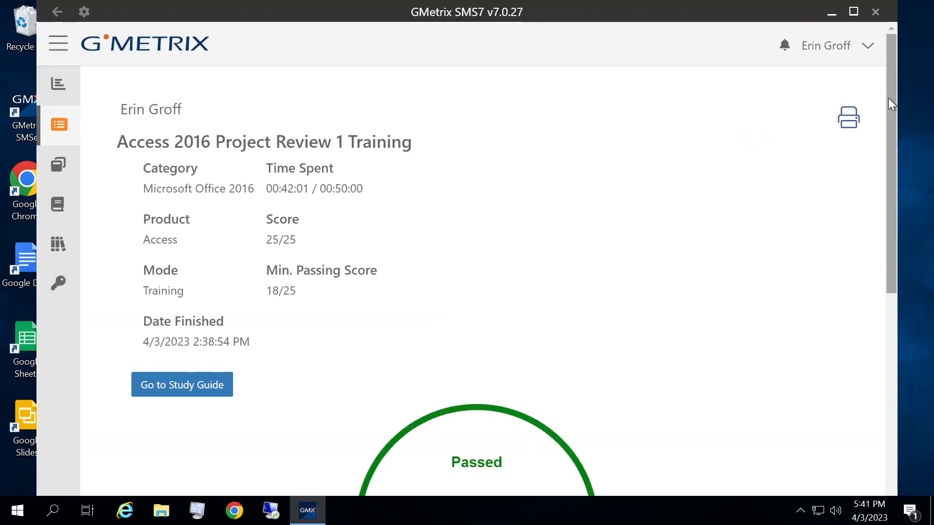
left_click_drag(889, 98, 891, 108)
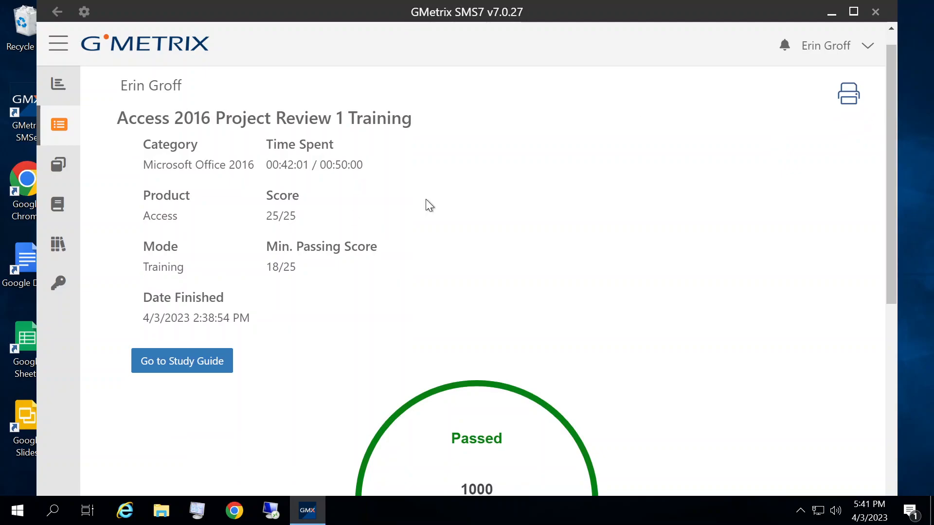
left_click_drag(889, 149, 898, 262)
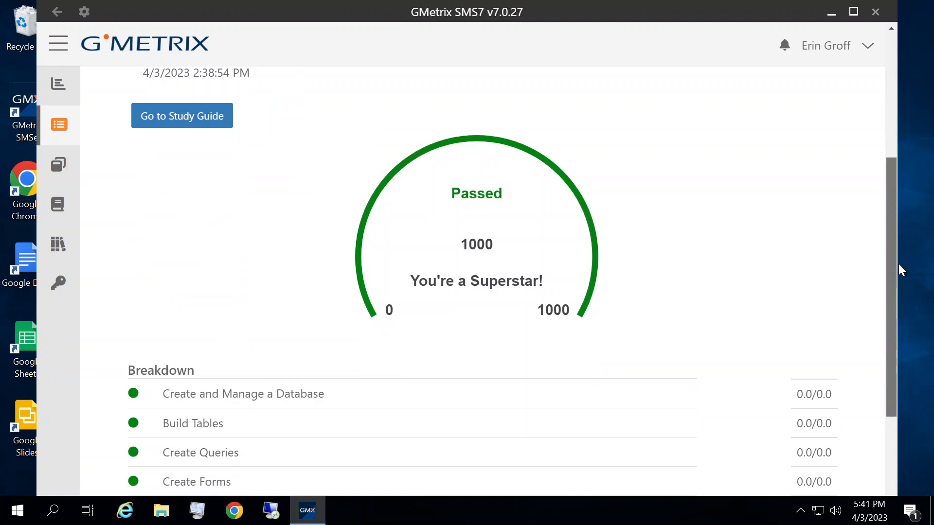